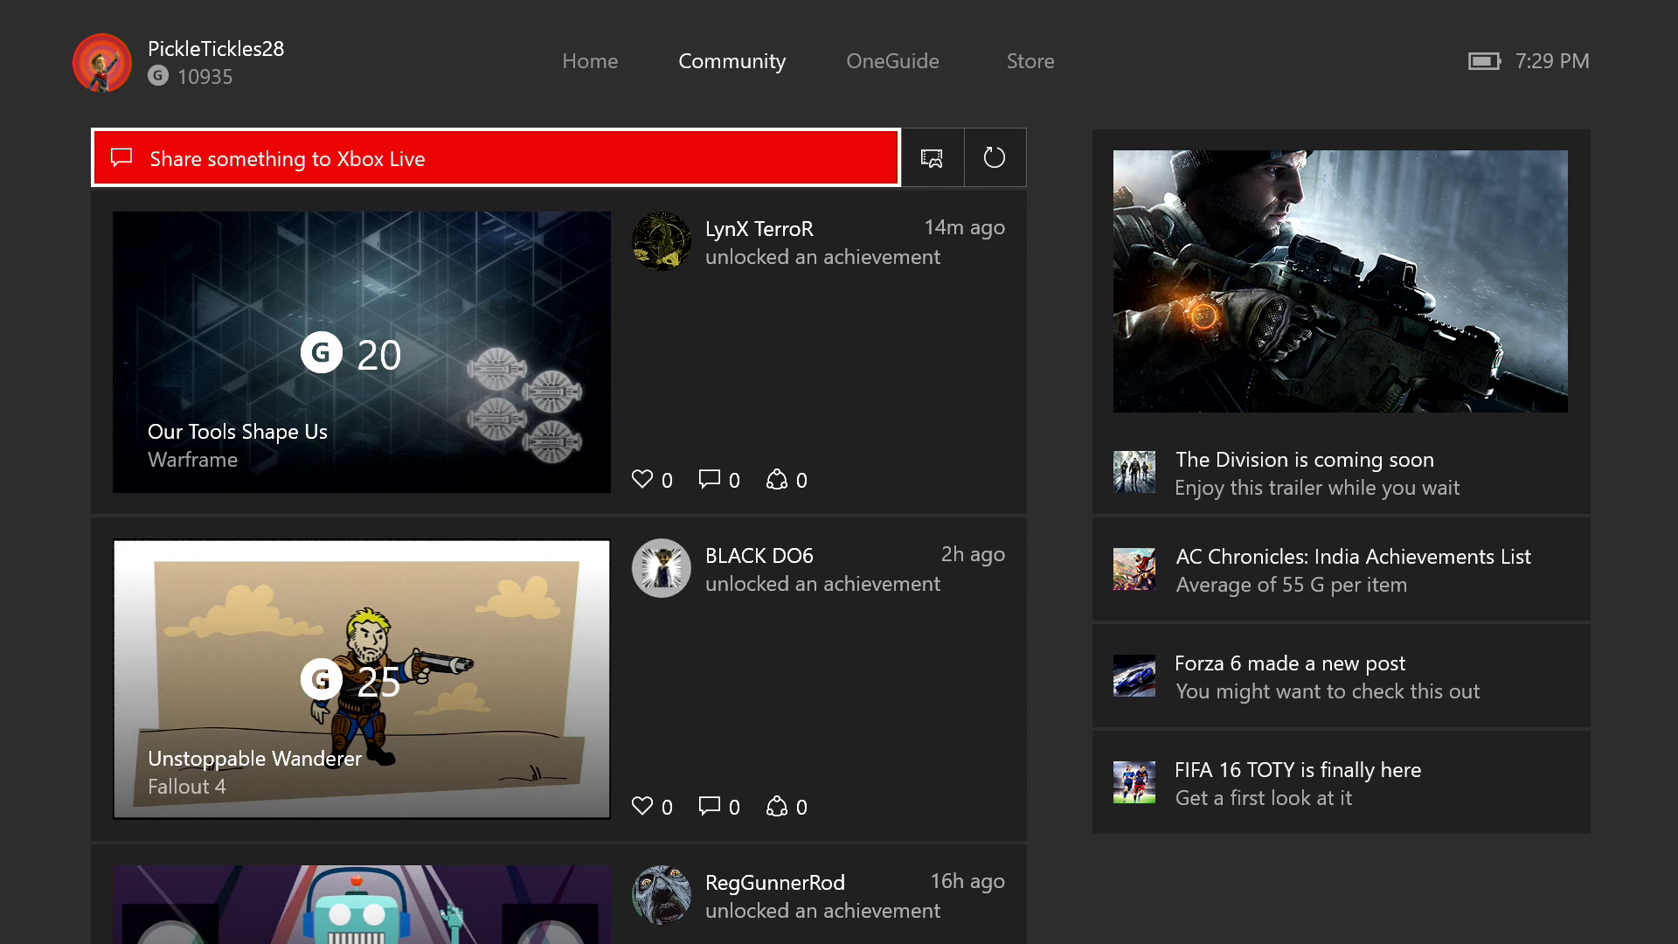
- Leave the Community share box and move to the dashboard's Home page
key("Up")
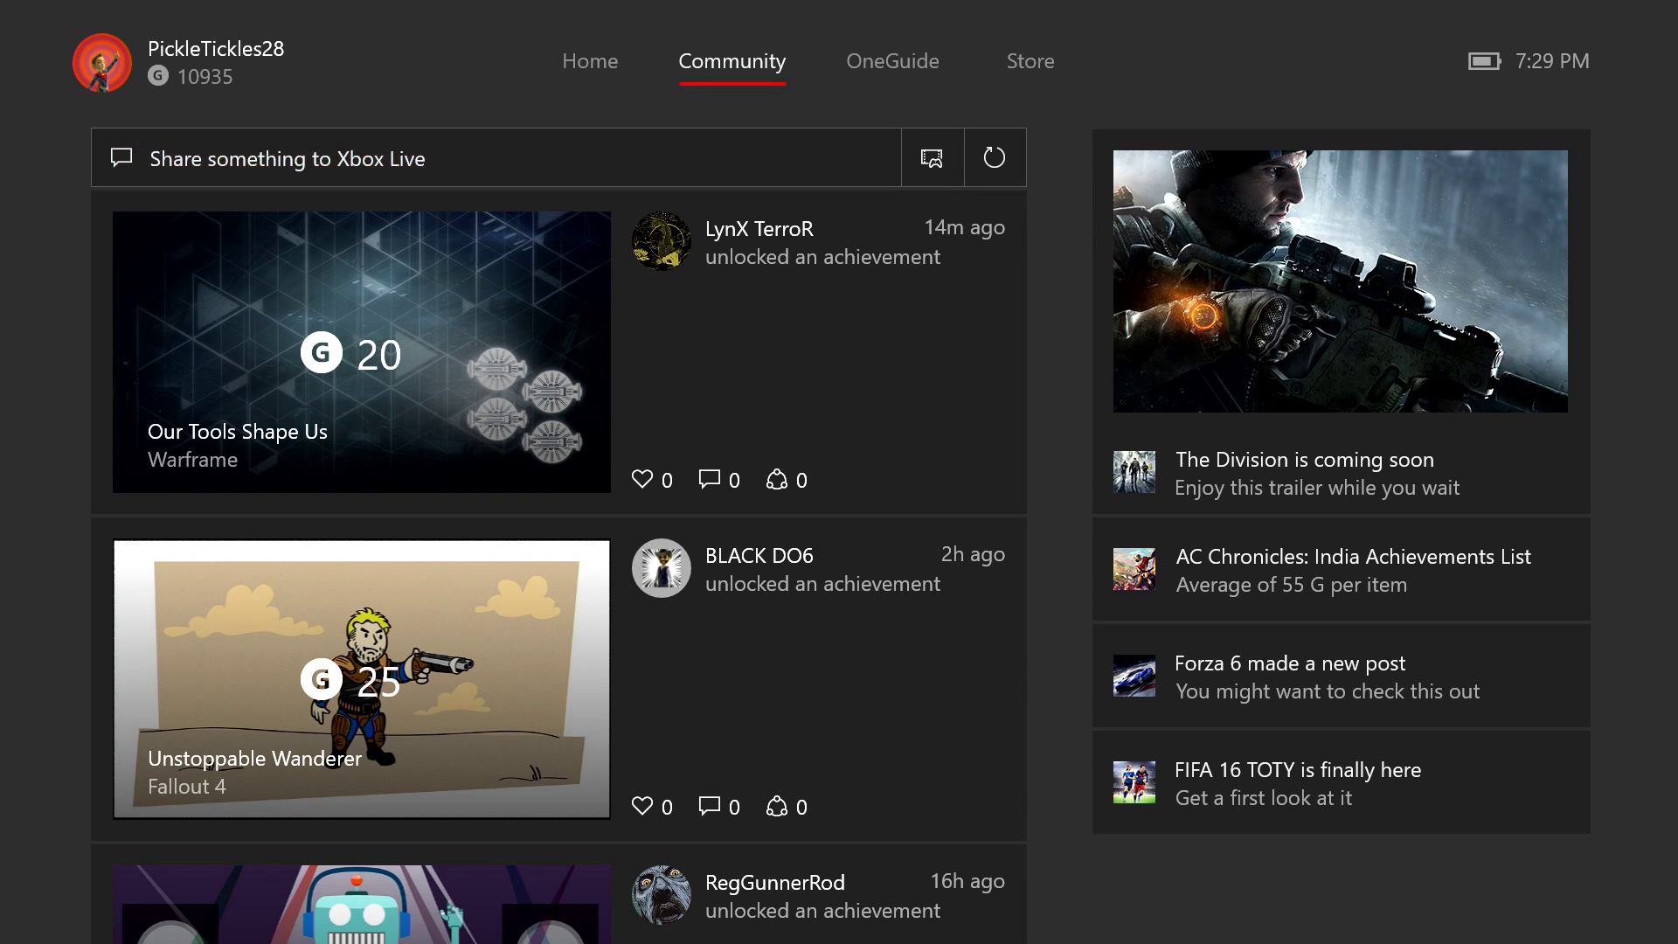
key("Left")
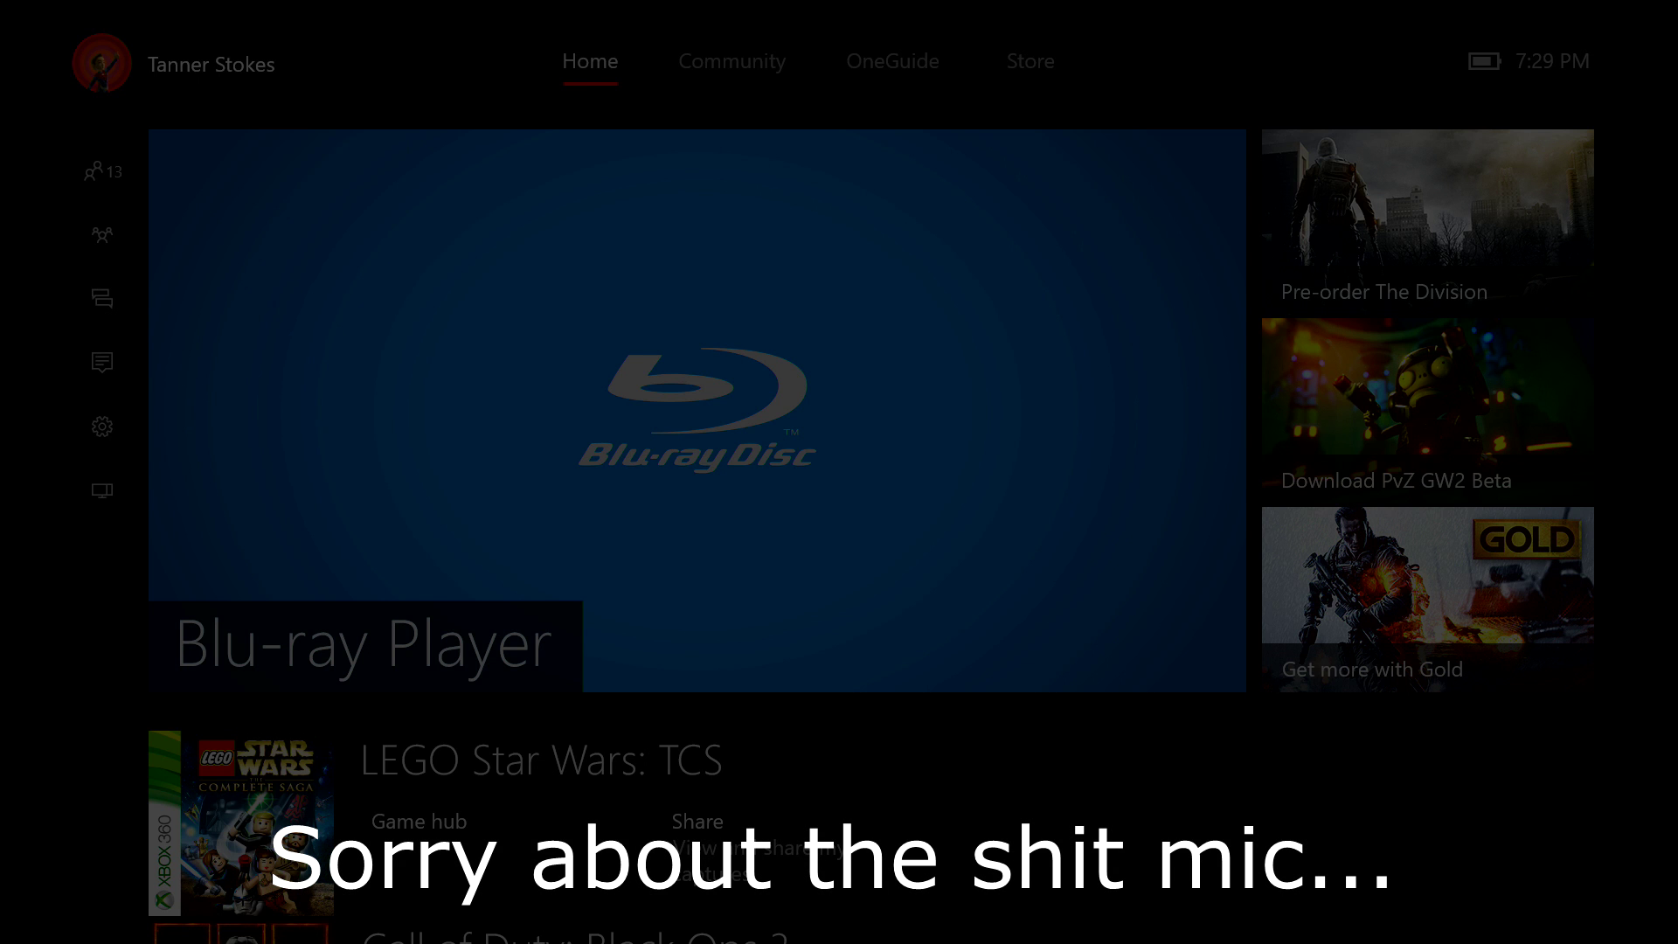
- Go through the guide to Settings > Network > Network settings and enter Advanced settings
key("Left")
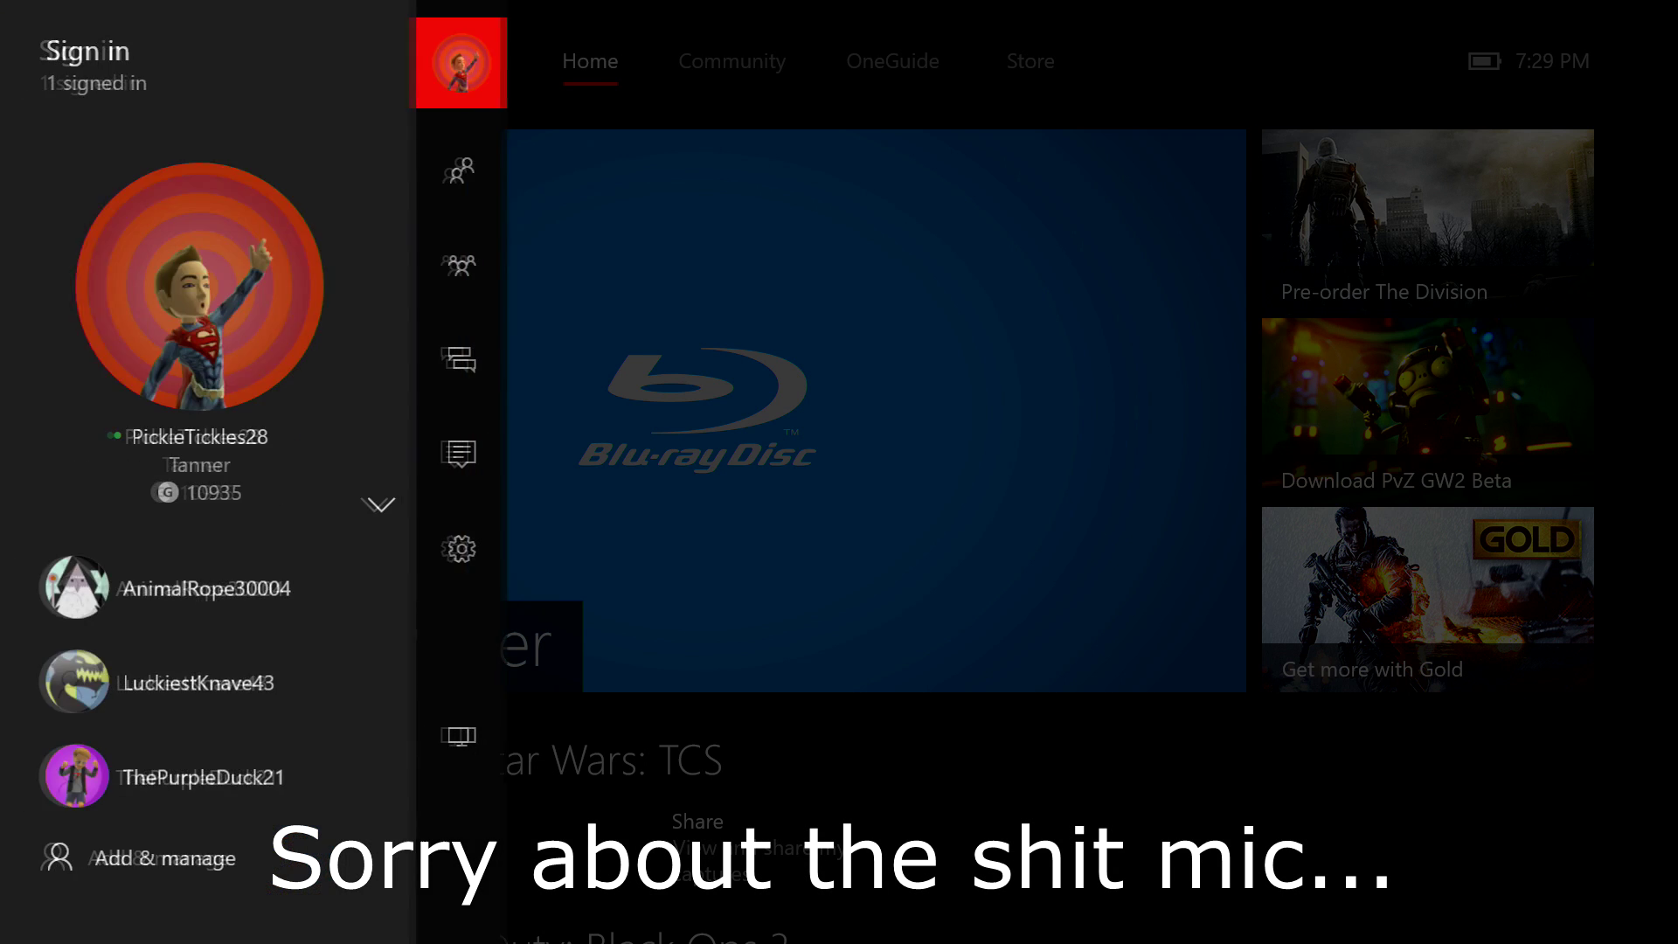
key("Down")
key("Down")
key("Down")
key("Down")
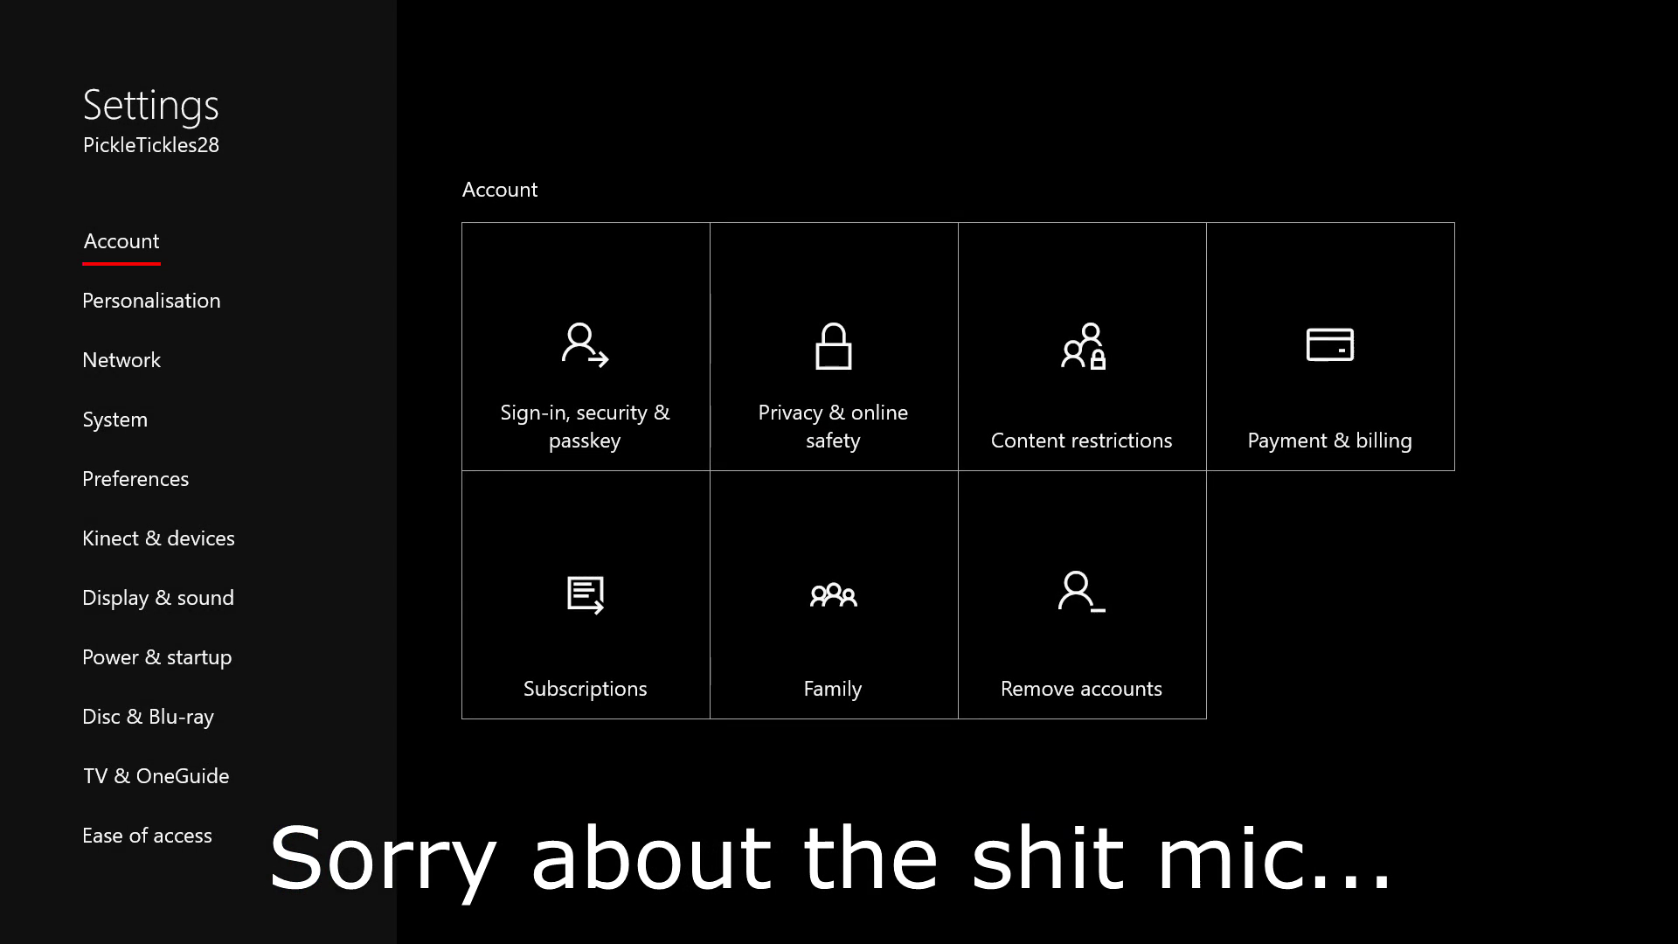
key("Down")
key("Down")
key("Right")
key("Return")
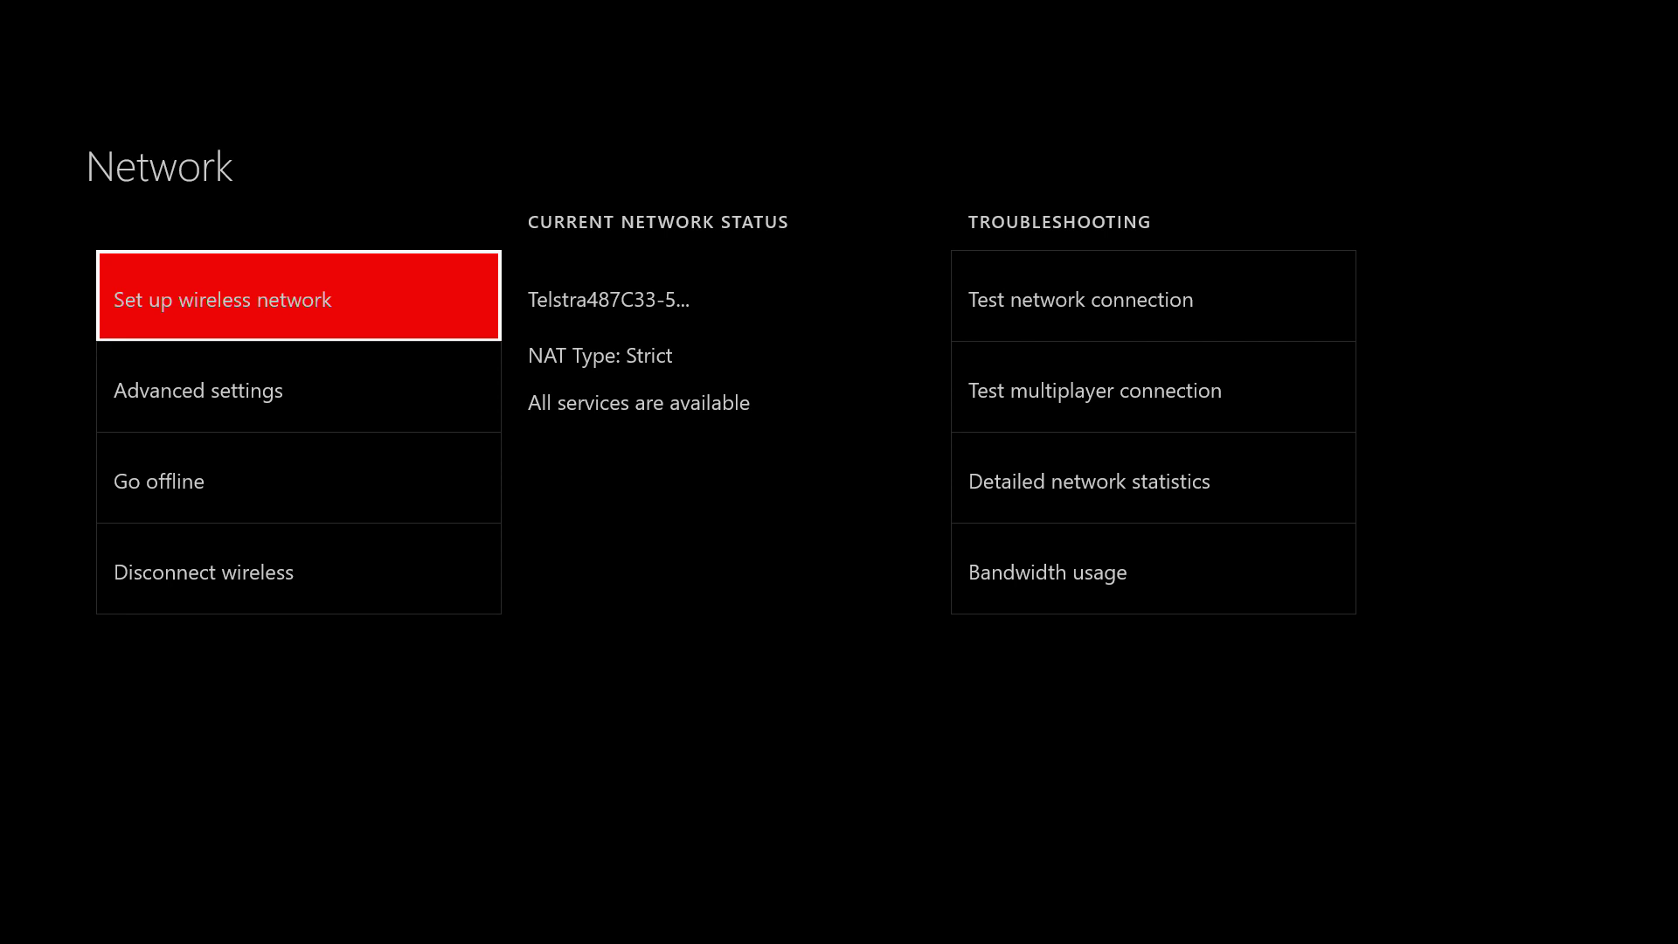
key("Down")
key("Down")
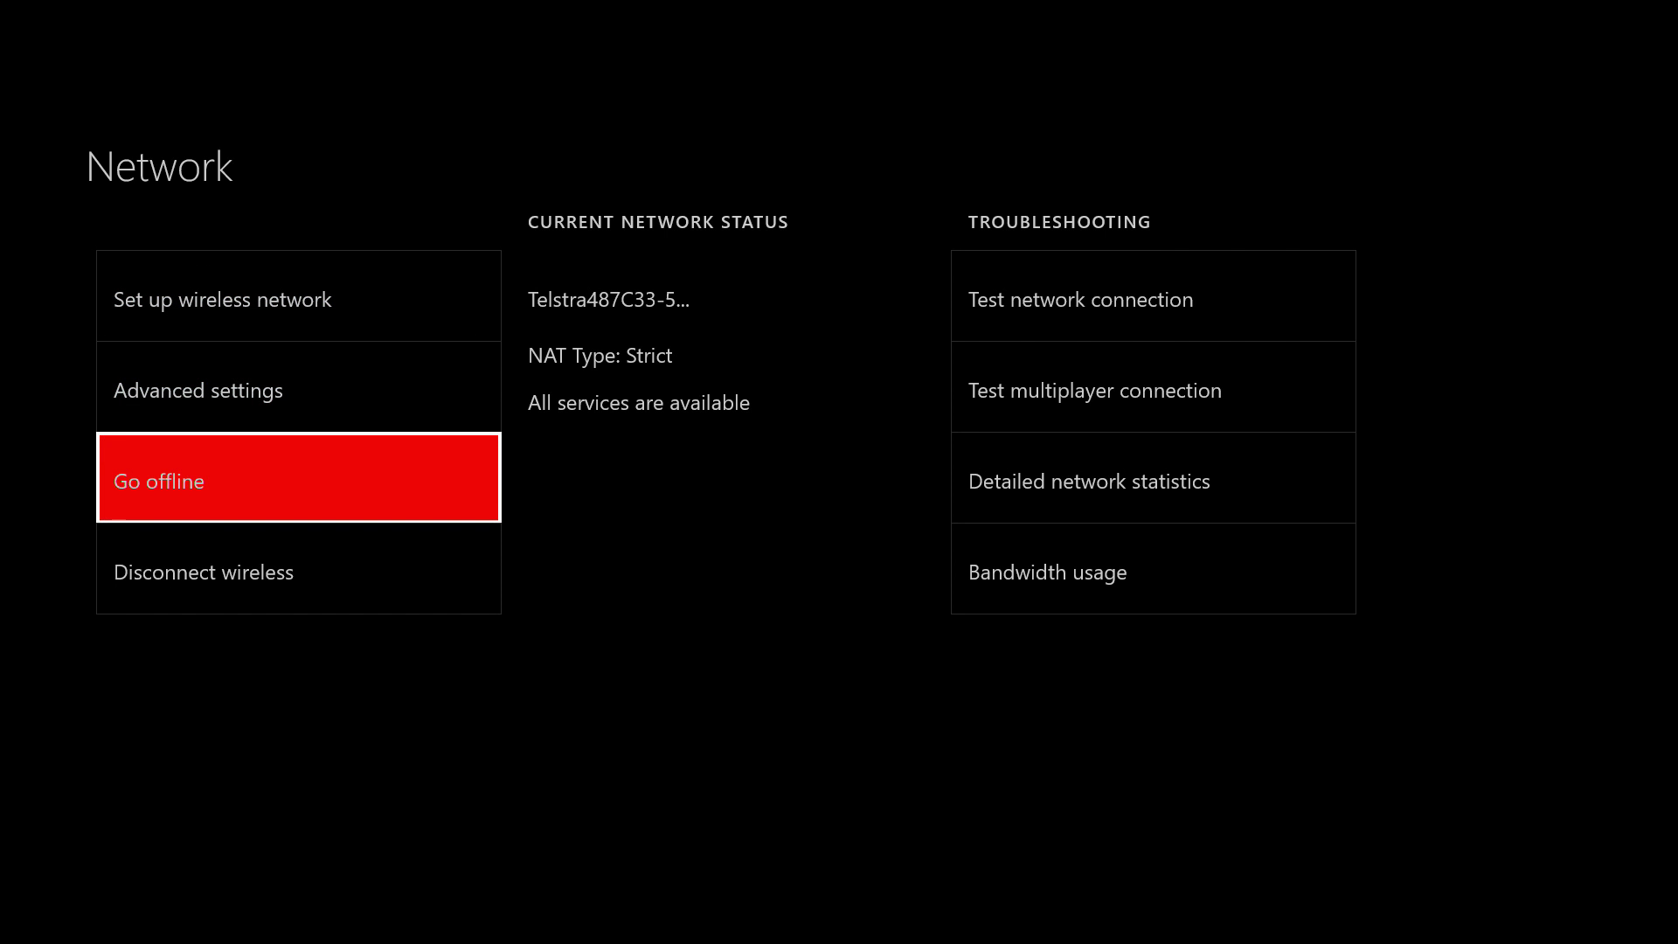
key("Up")
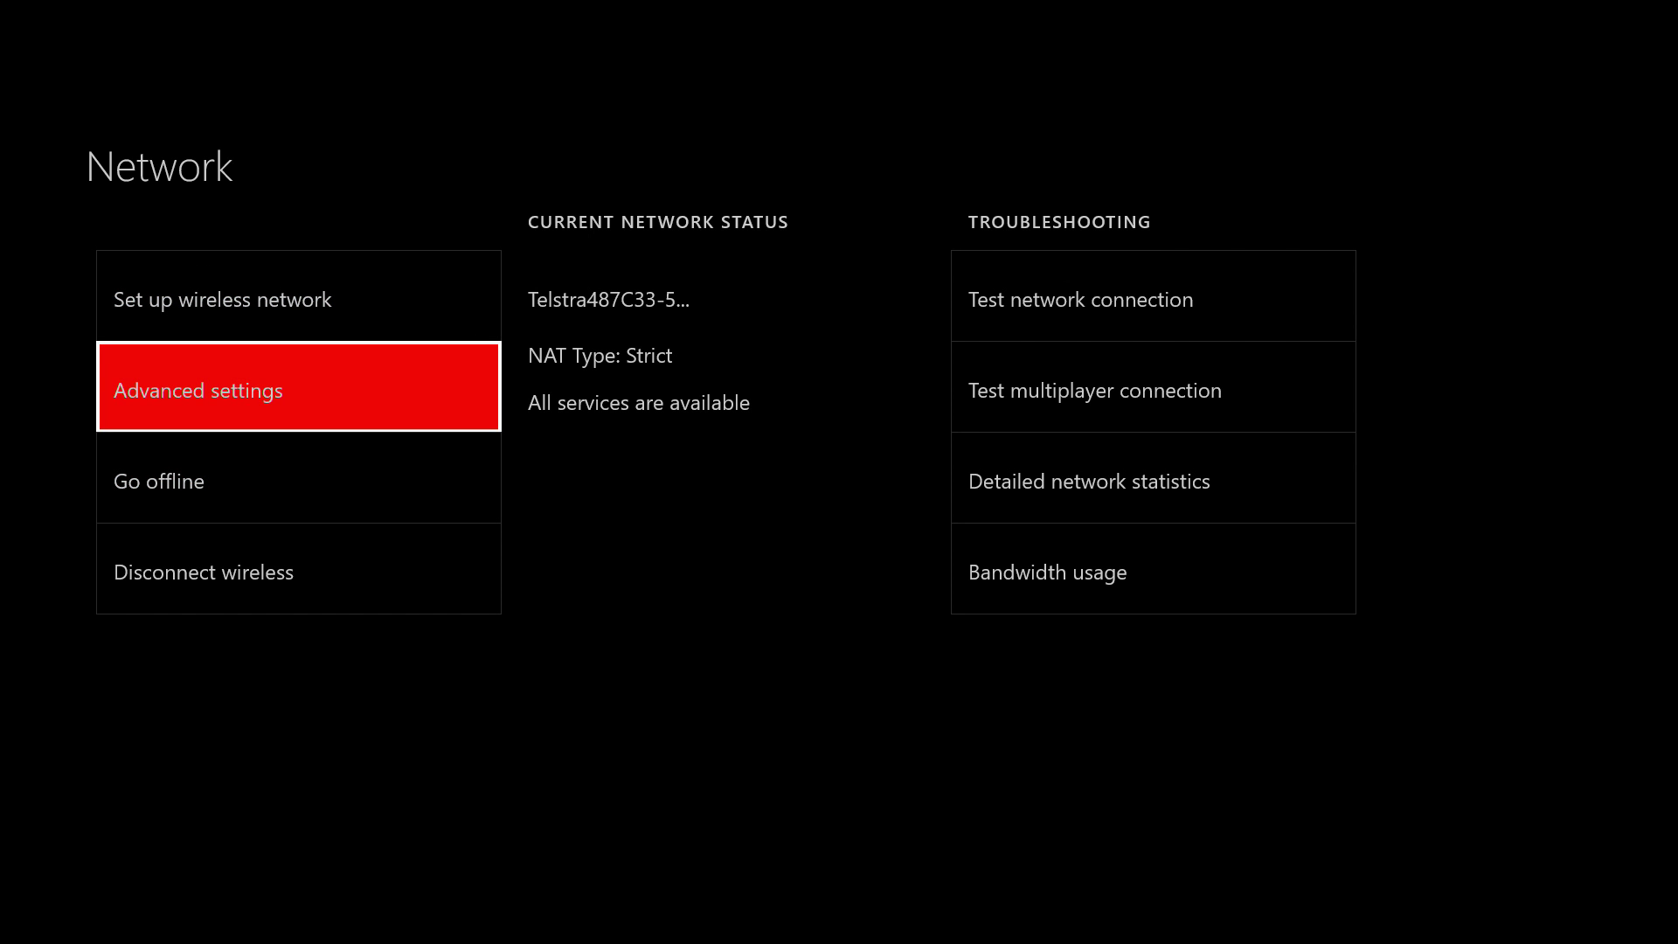
key("Return")
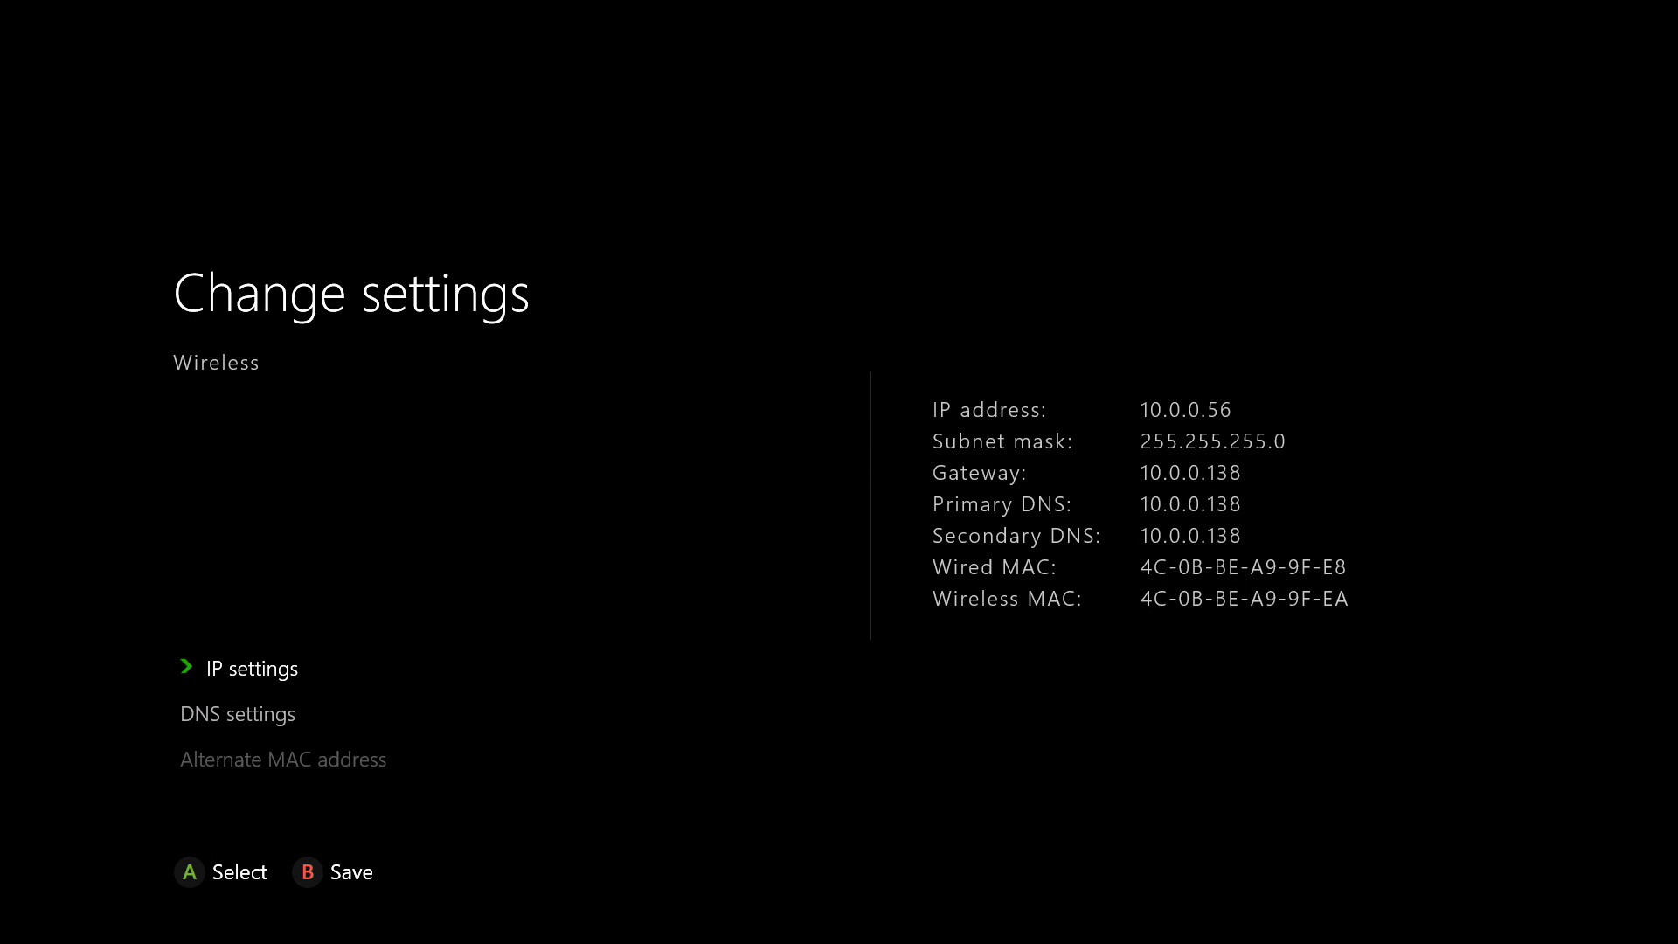
- Open IP settings to reach the Automatic/Manual DHCP choice
key("Return")
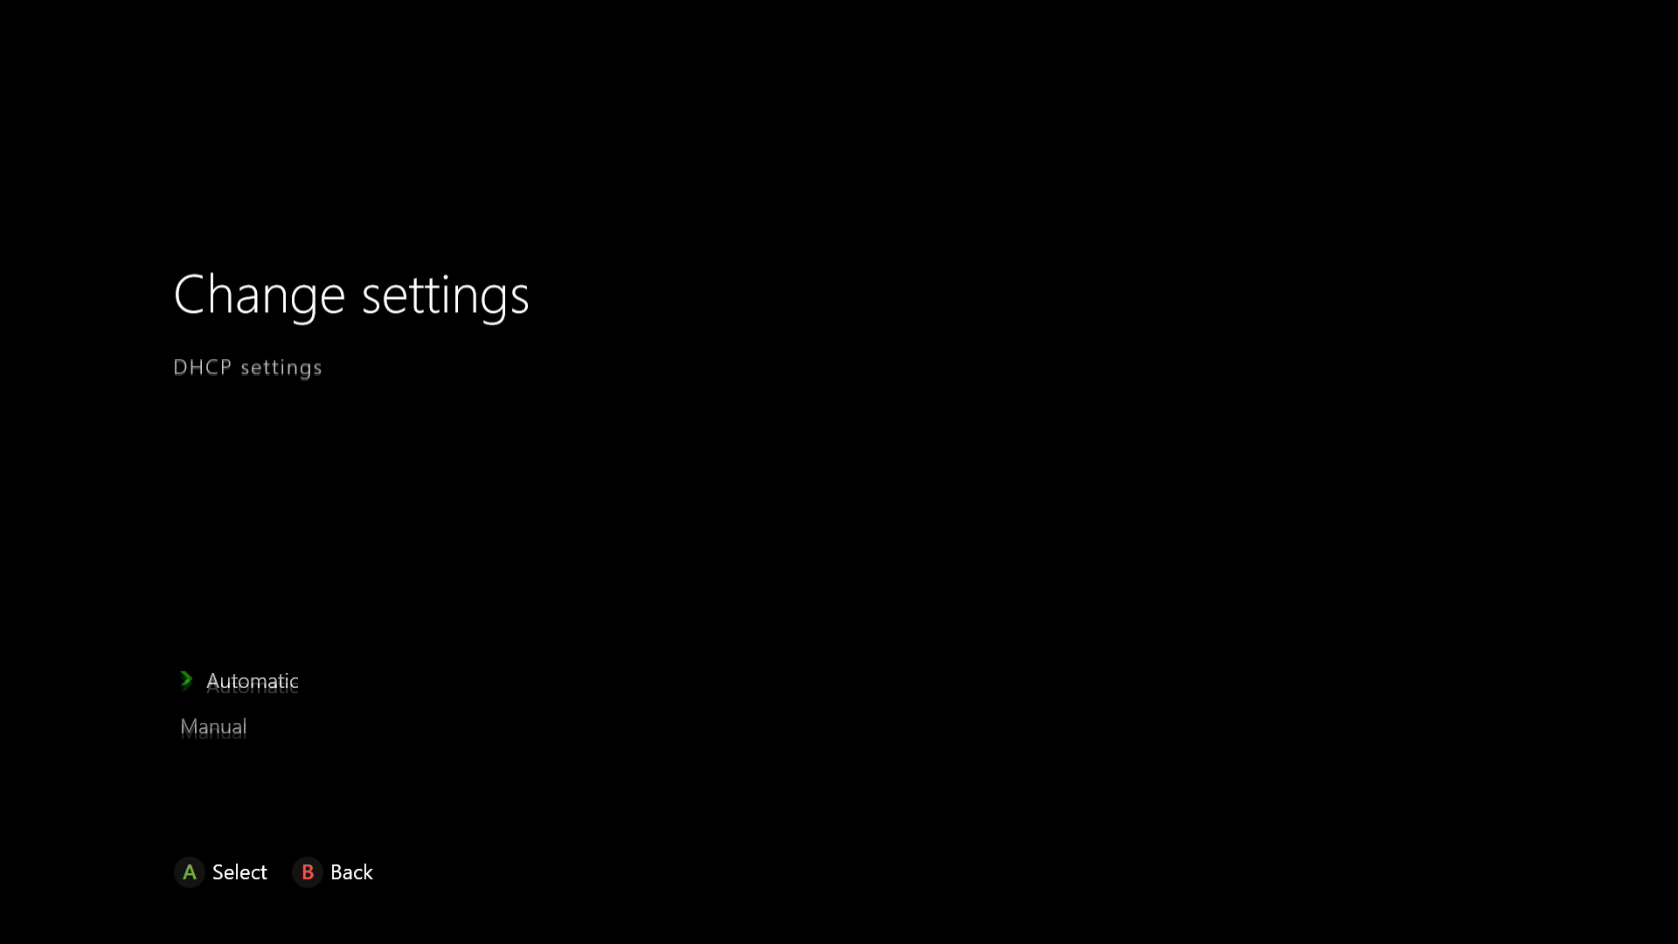
- Choose Manual IP: address 10.0.0.56, subnet 255.255.255.0, gateway 10.0.0.138
key("Down")
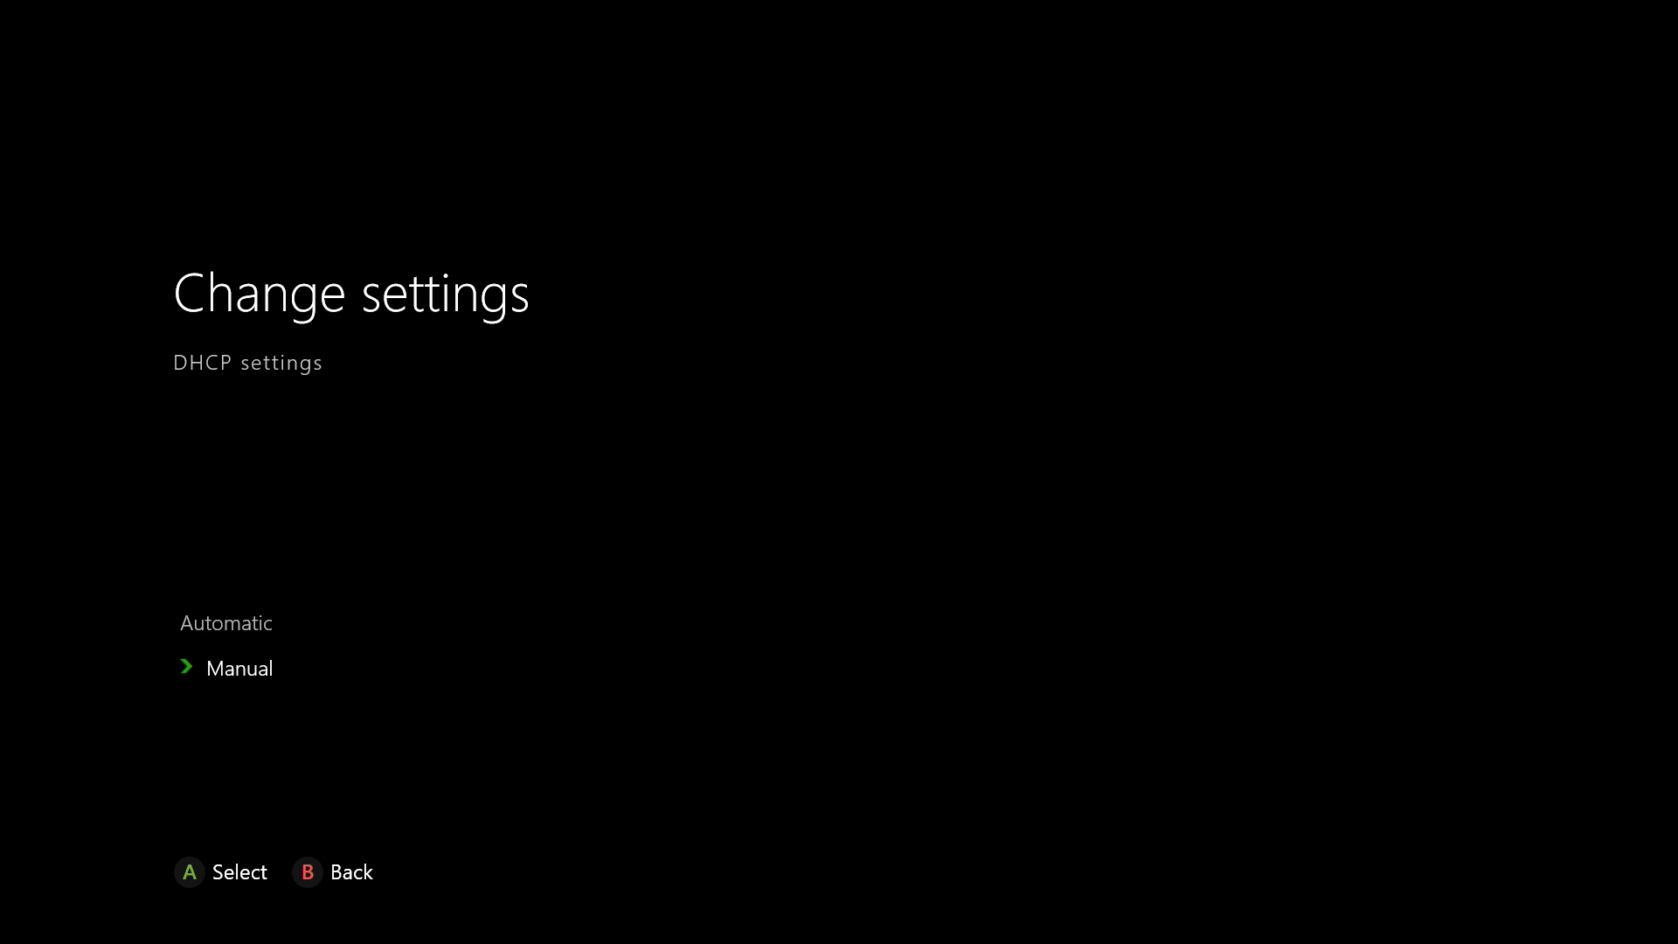
key("Return")
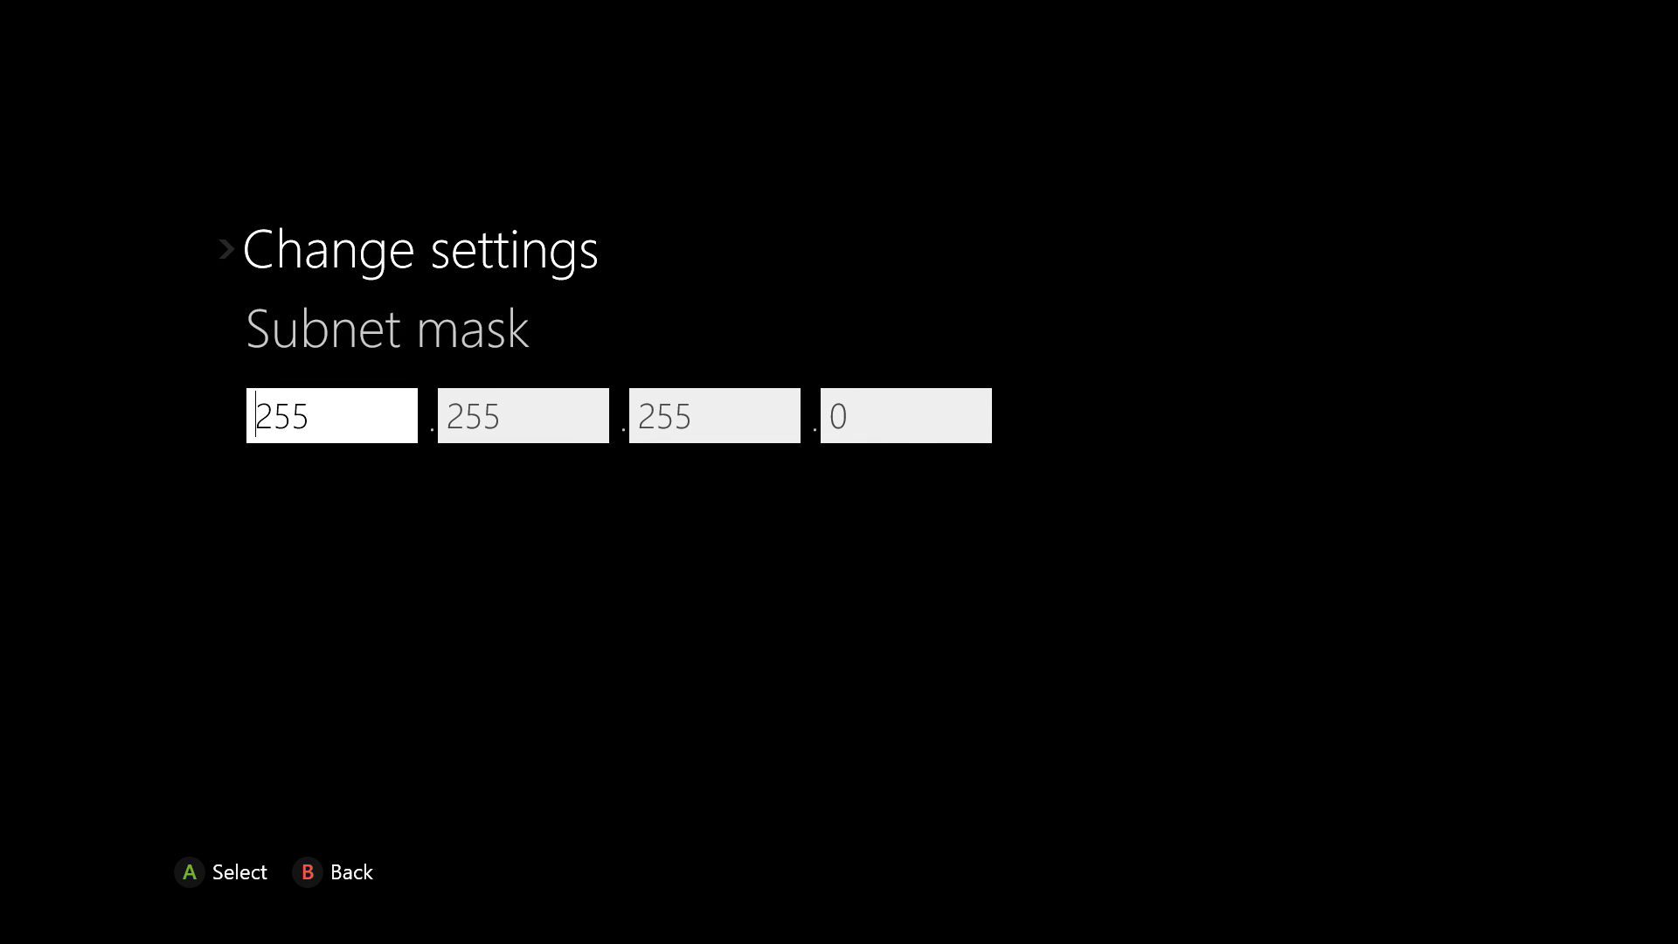
key("Return")
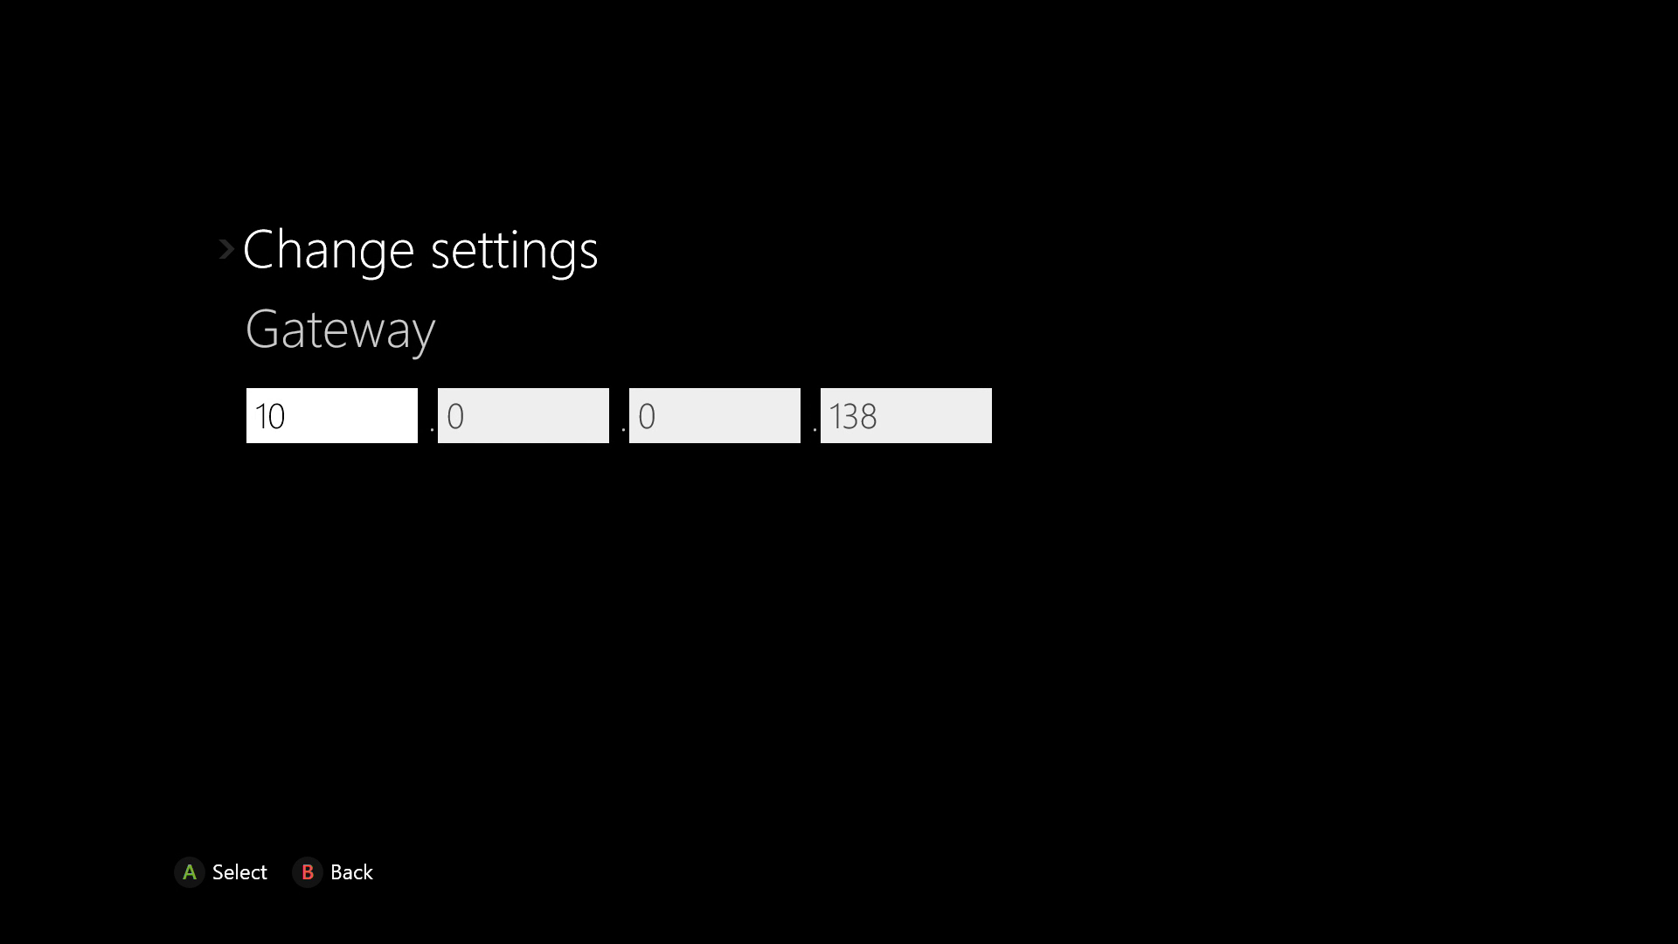
key("Return")
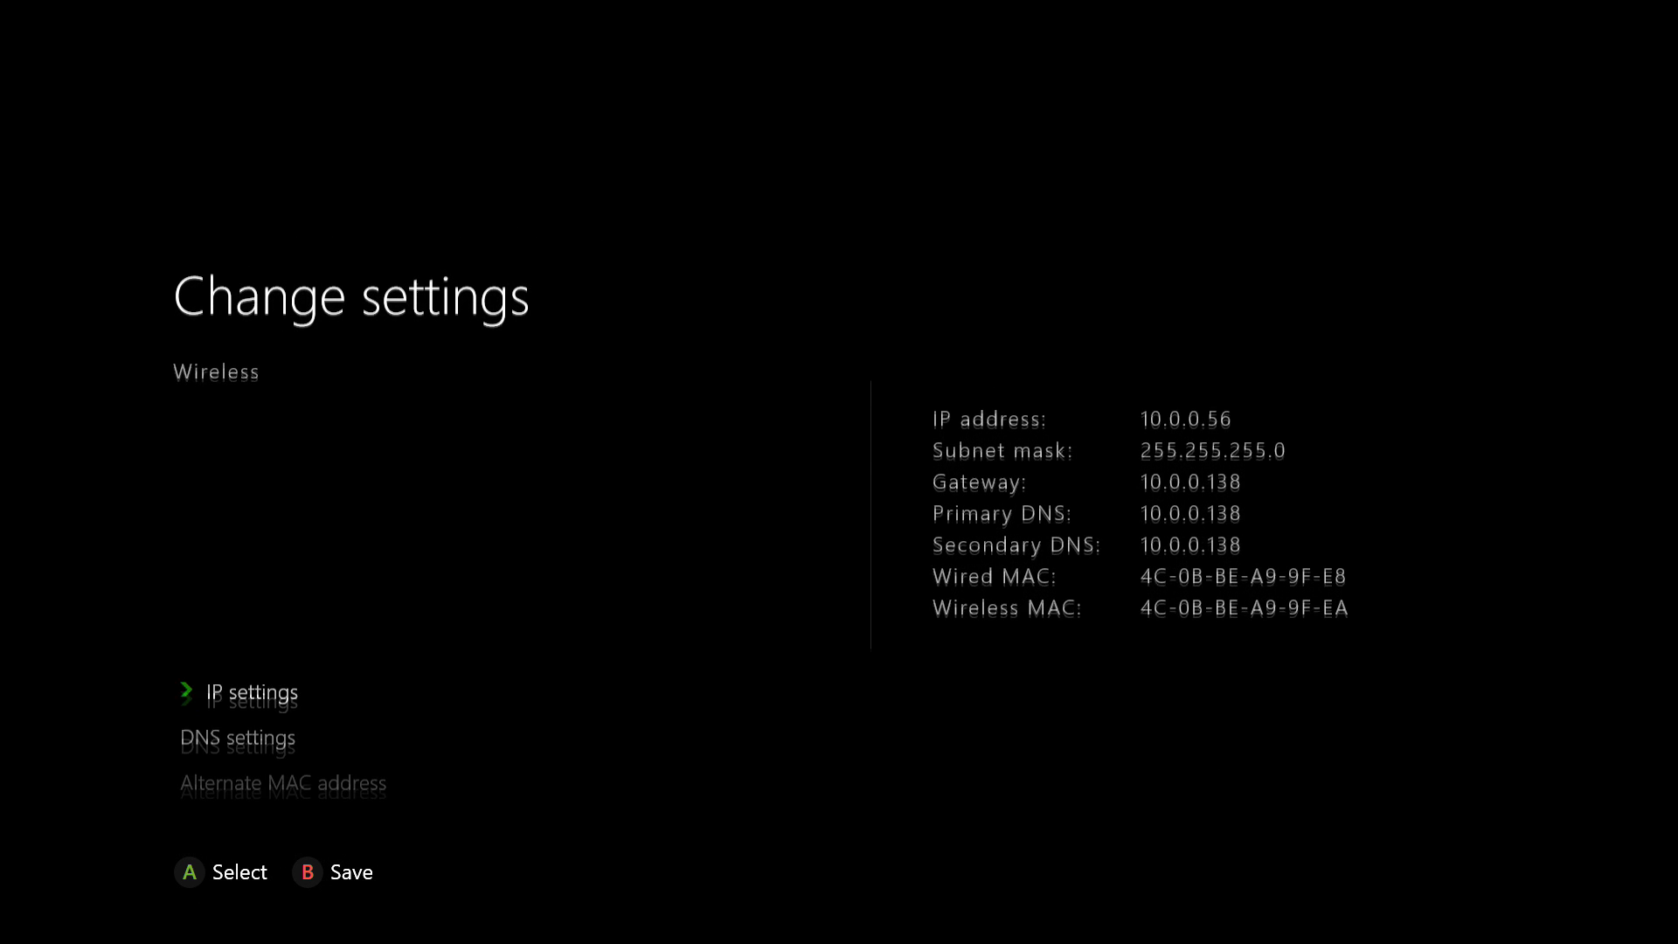
- Set both primary and secondary DNS to 10.0.0.138, then view Alternate MAC address
key("Down")
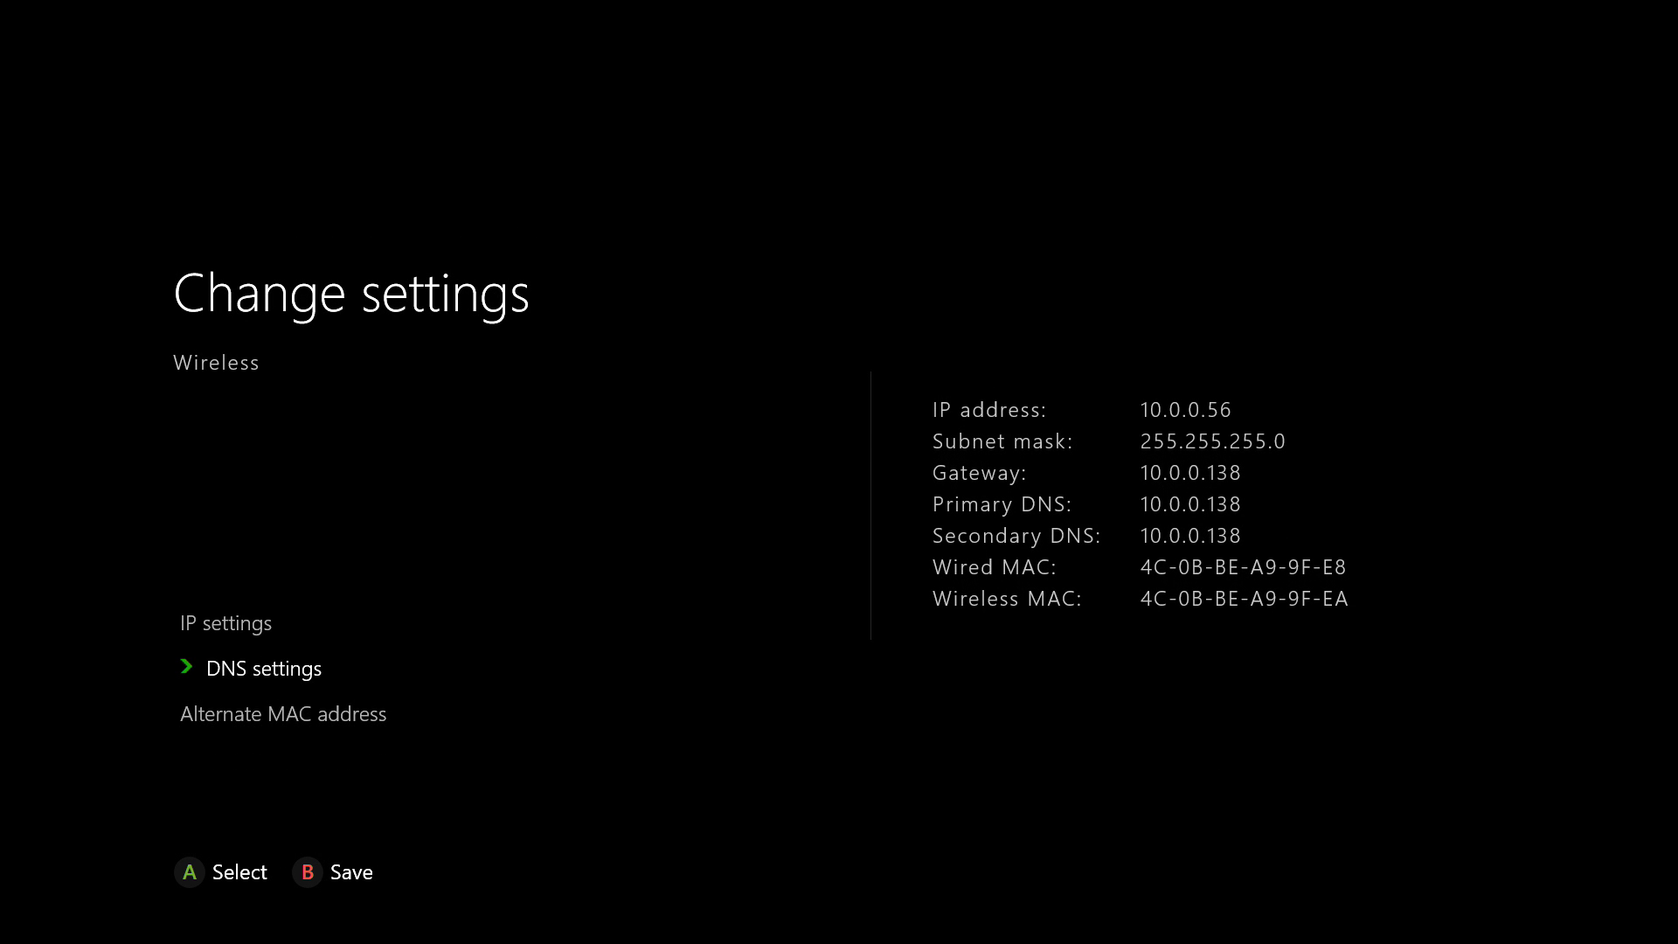
key("Return")
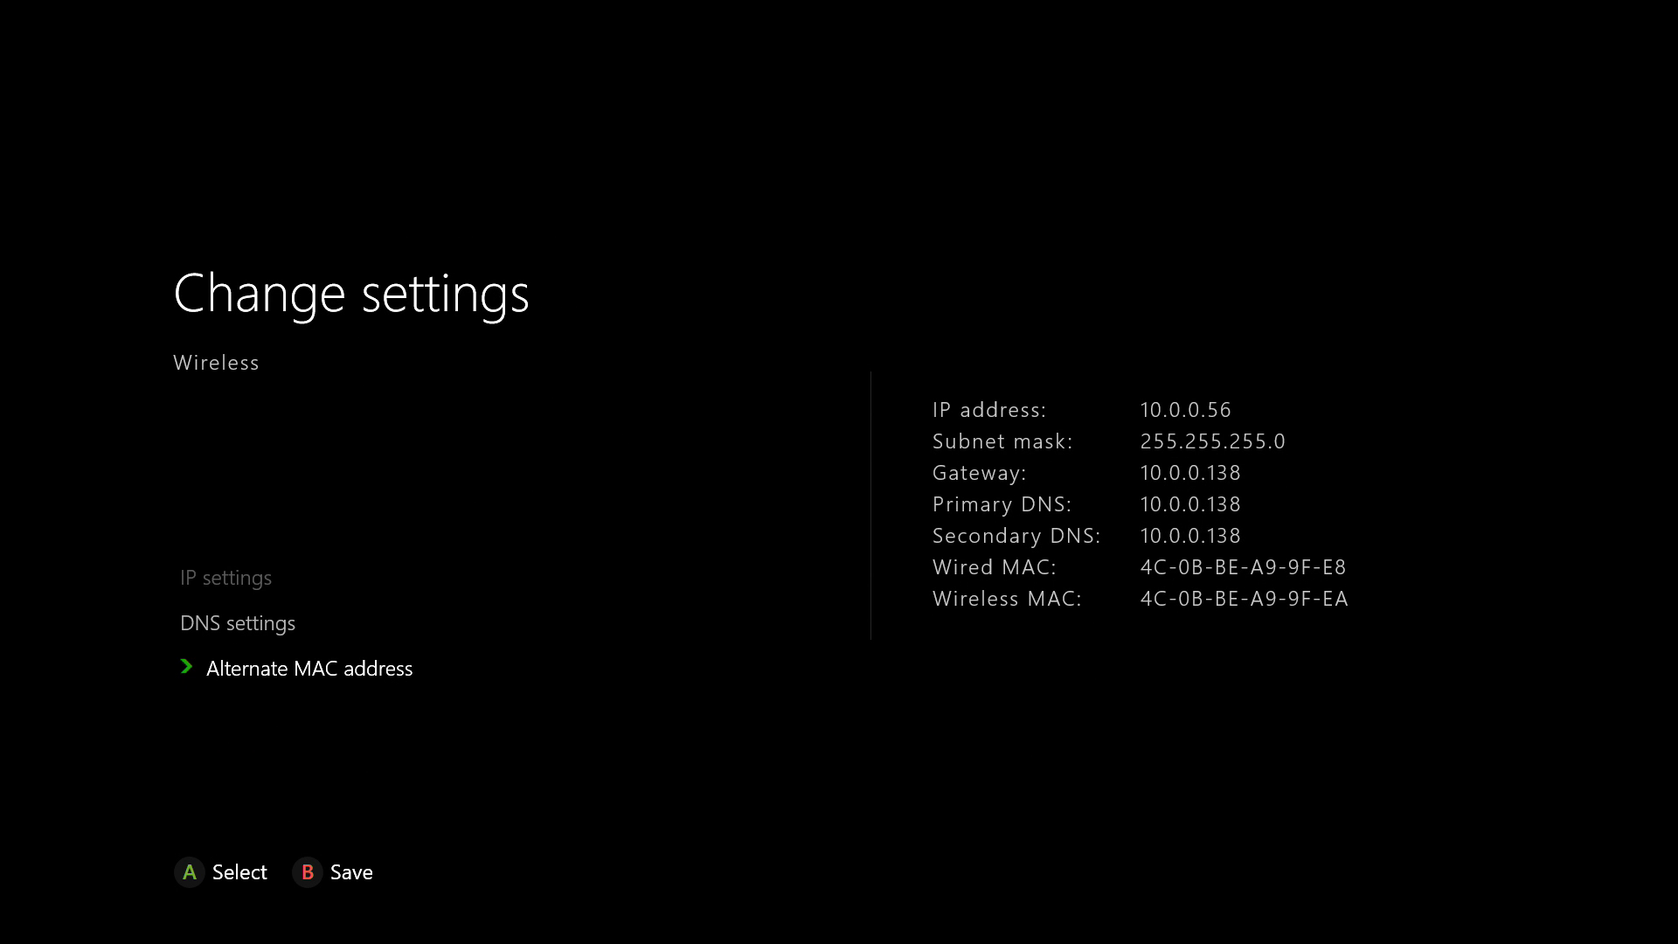
key("Return")
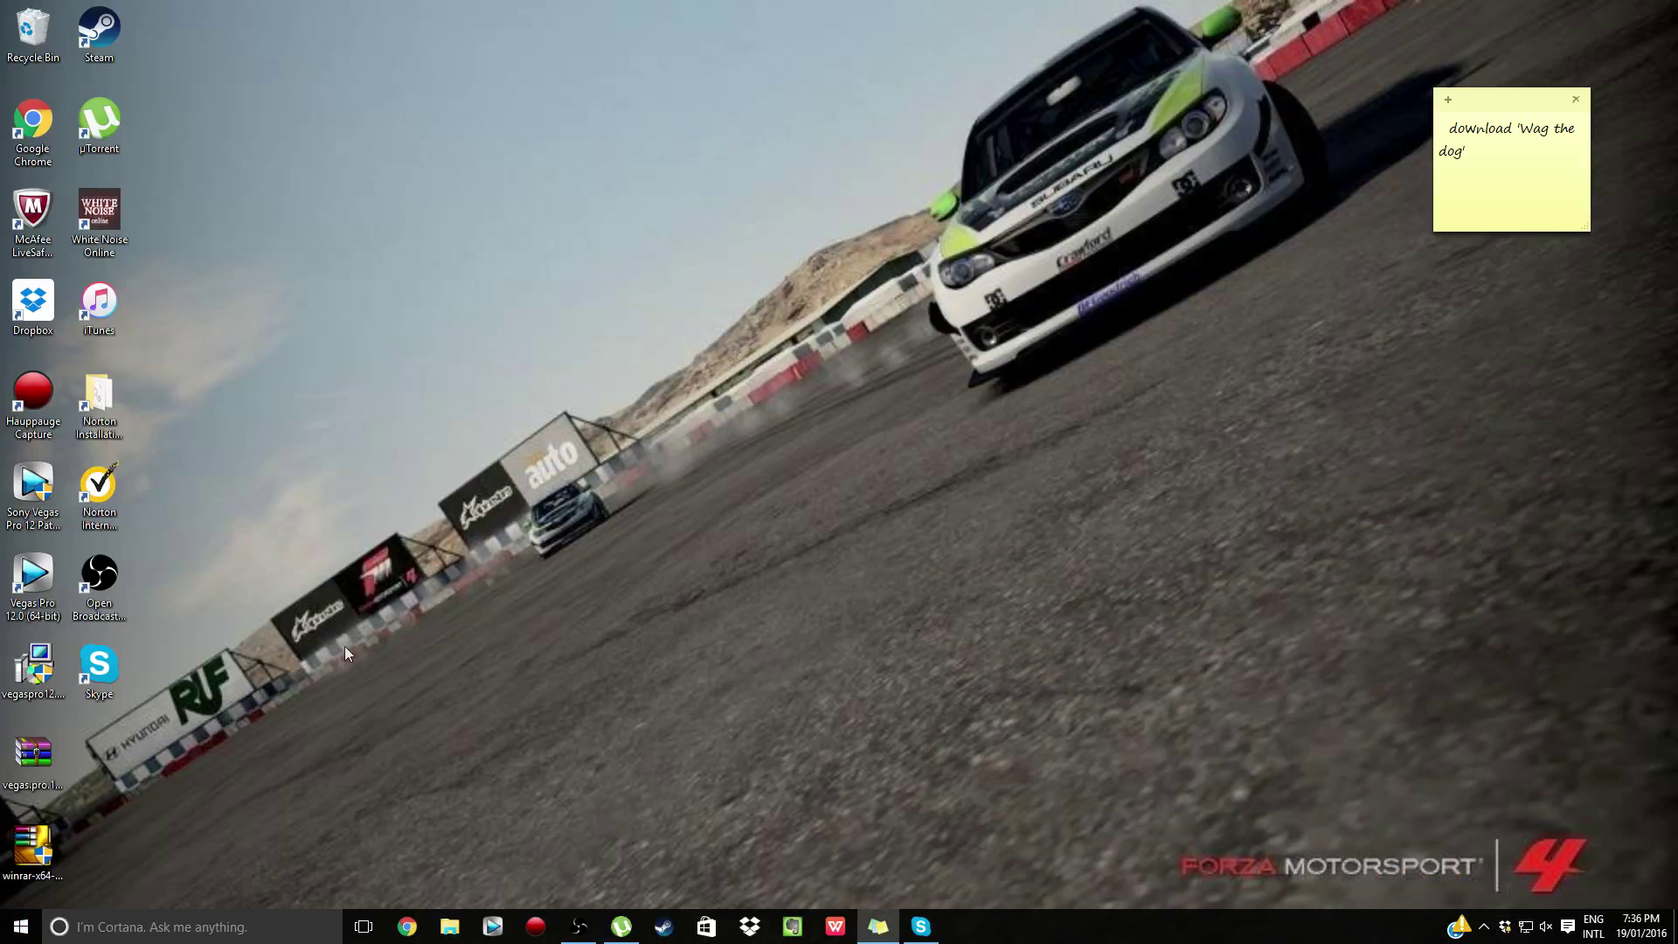
- Launch Command Prompt (Admin) from the Start button's right-click menu
left_click(13, 929)
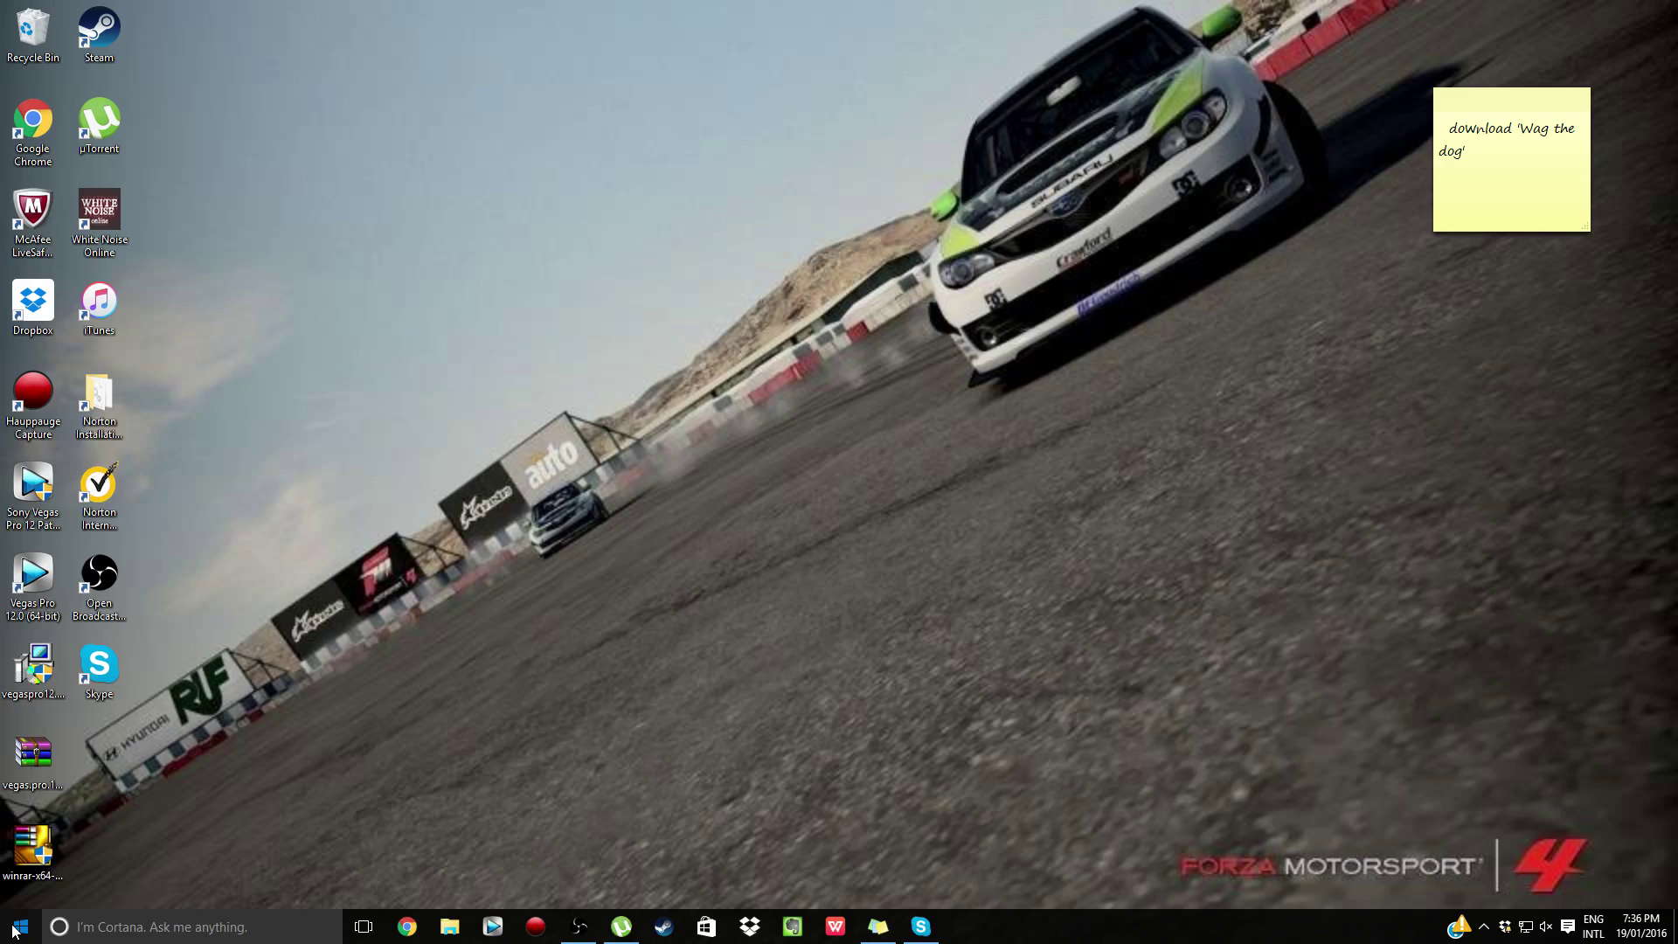
right_click(13, 932)
left_click(166, 695)
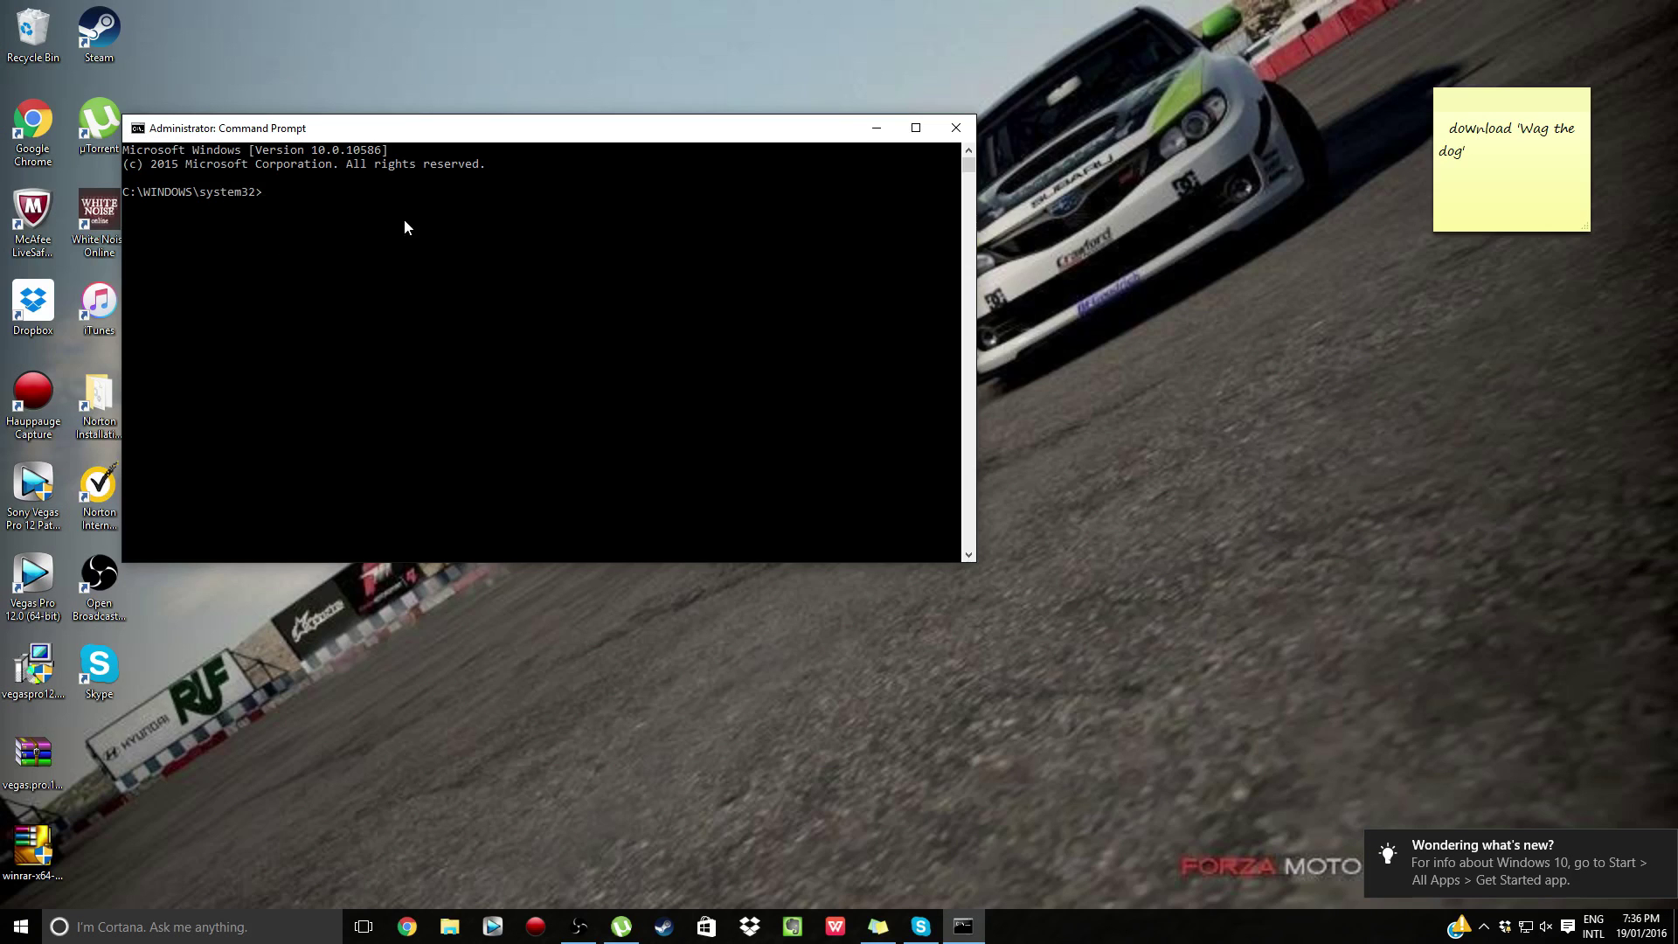
- Run ipconfig to list the PC's network configuration
type("ip config")
key("Return")
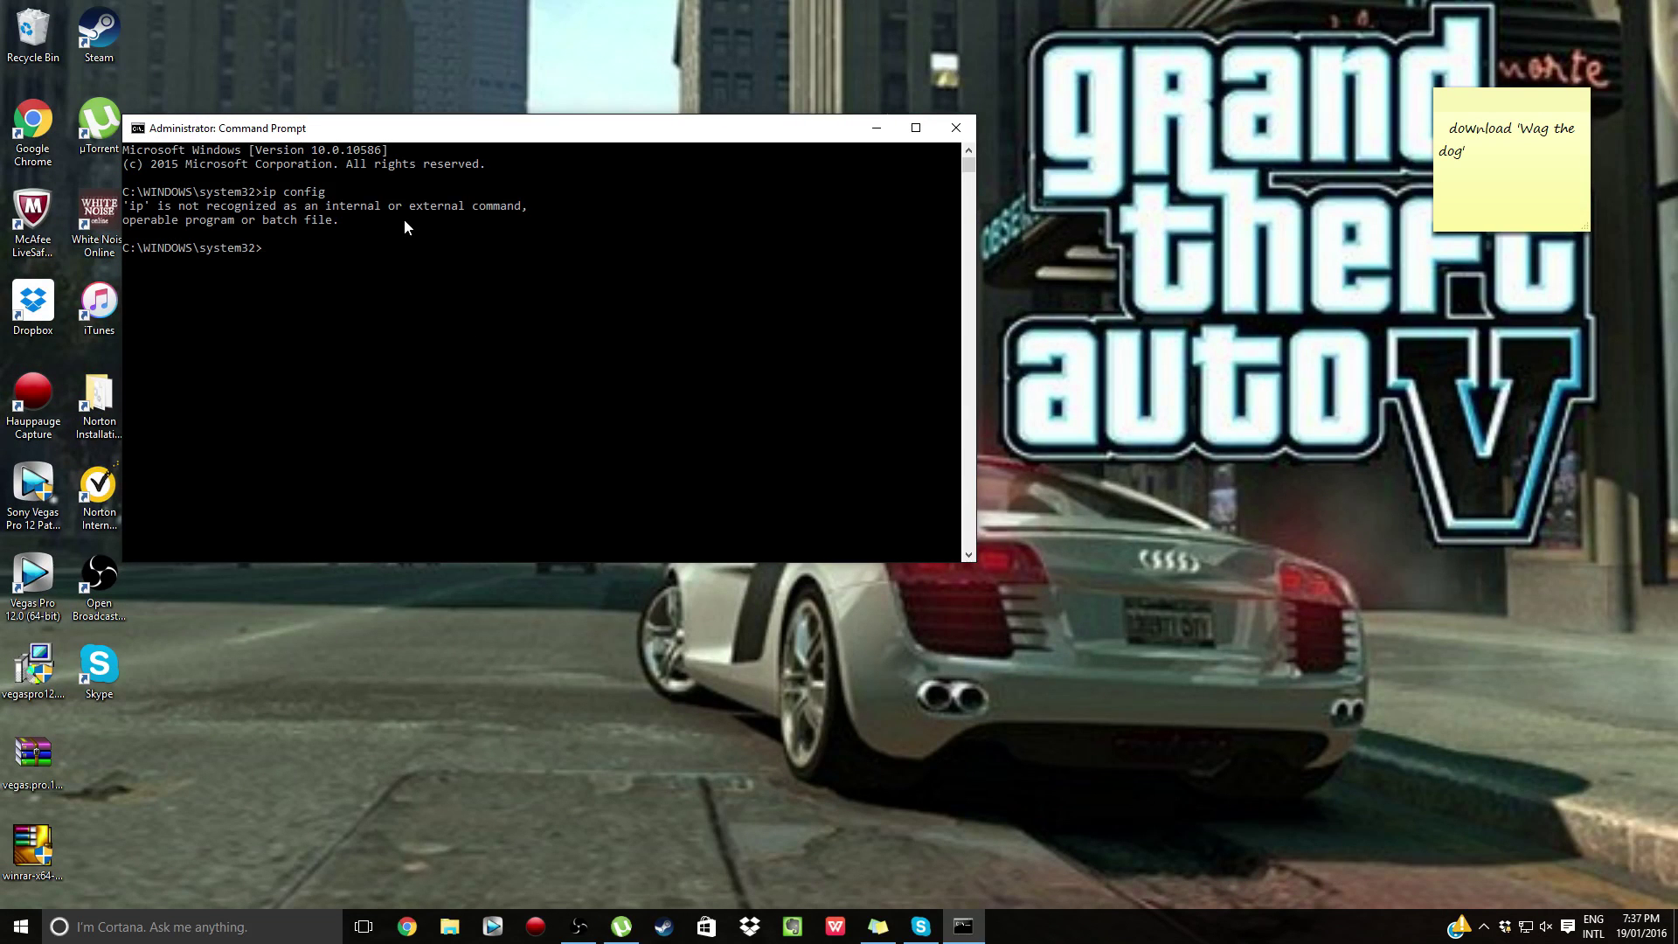
type("ipconfig")
key("Return")
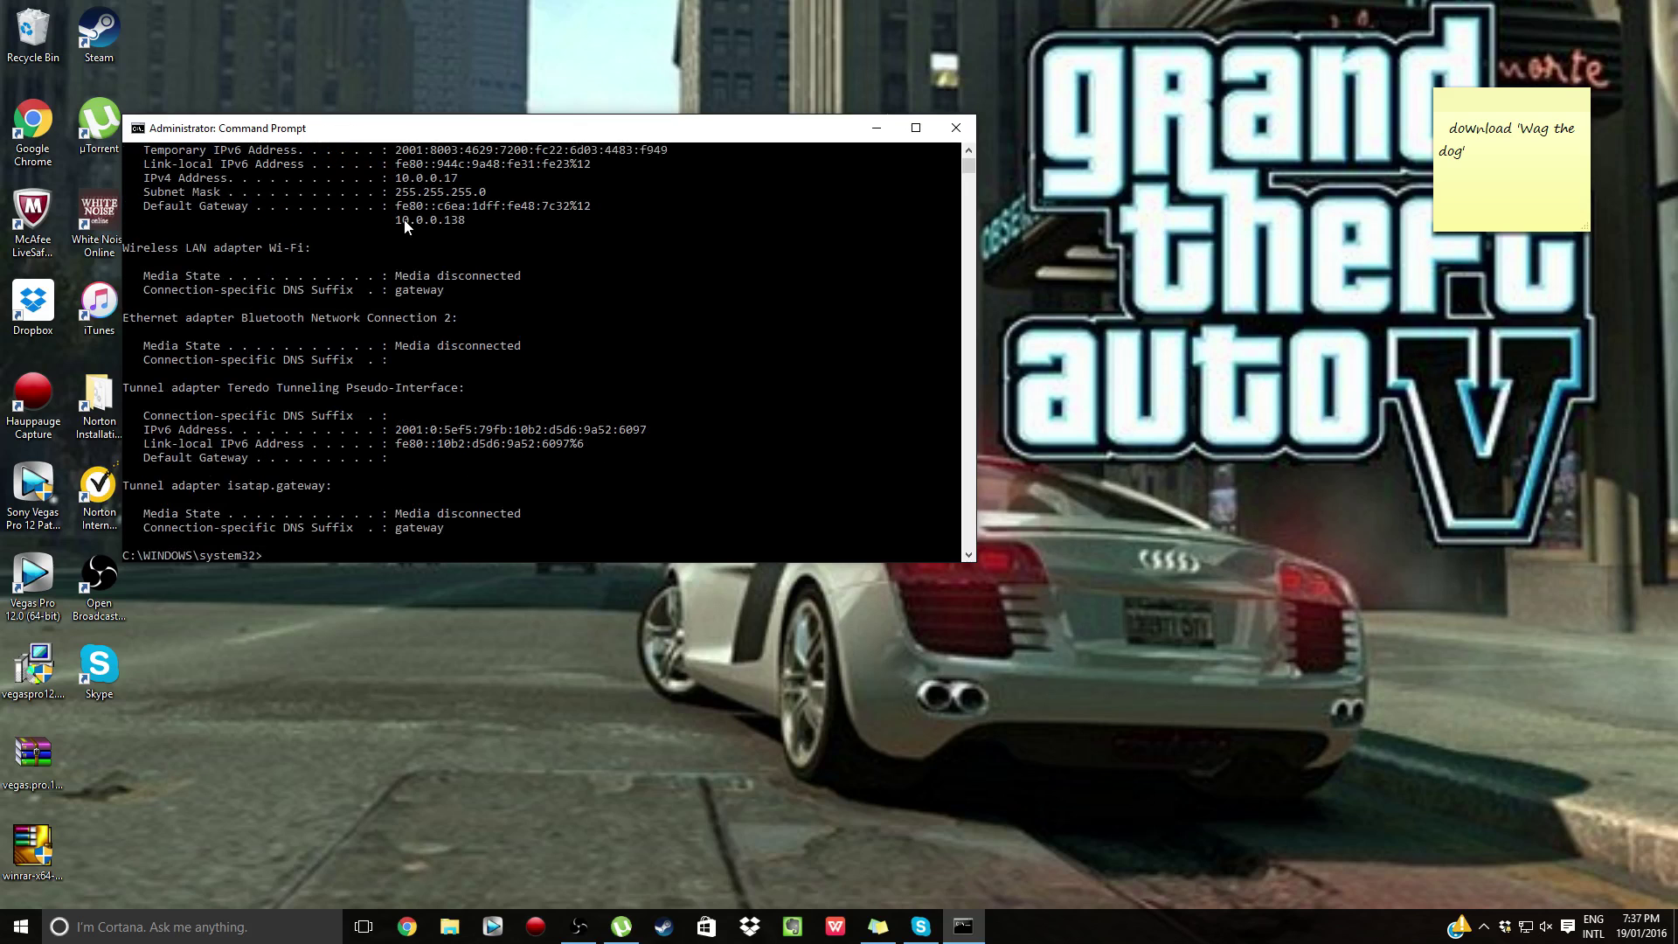
- Select the Ethernet adapter's default gateway 10.0.0.138 in the output
scroll(610, 266, "up", 5)
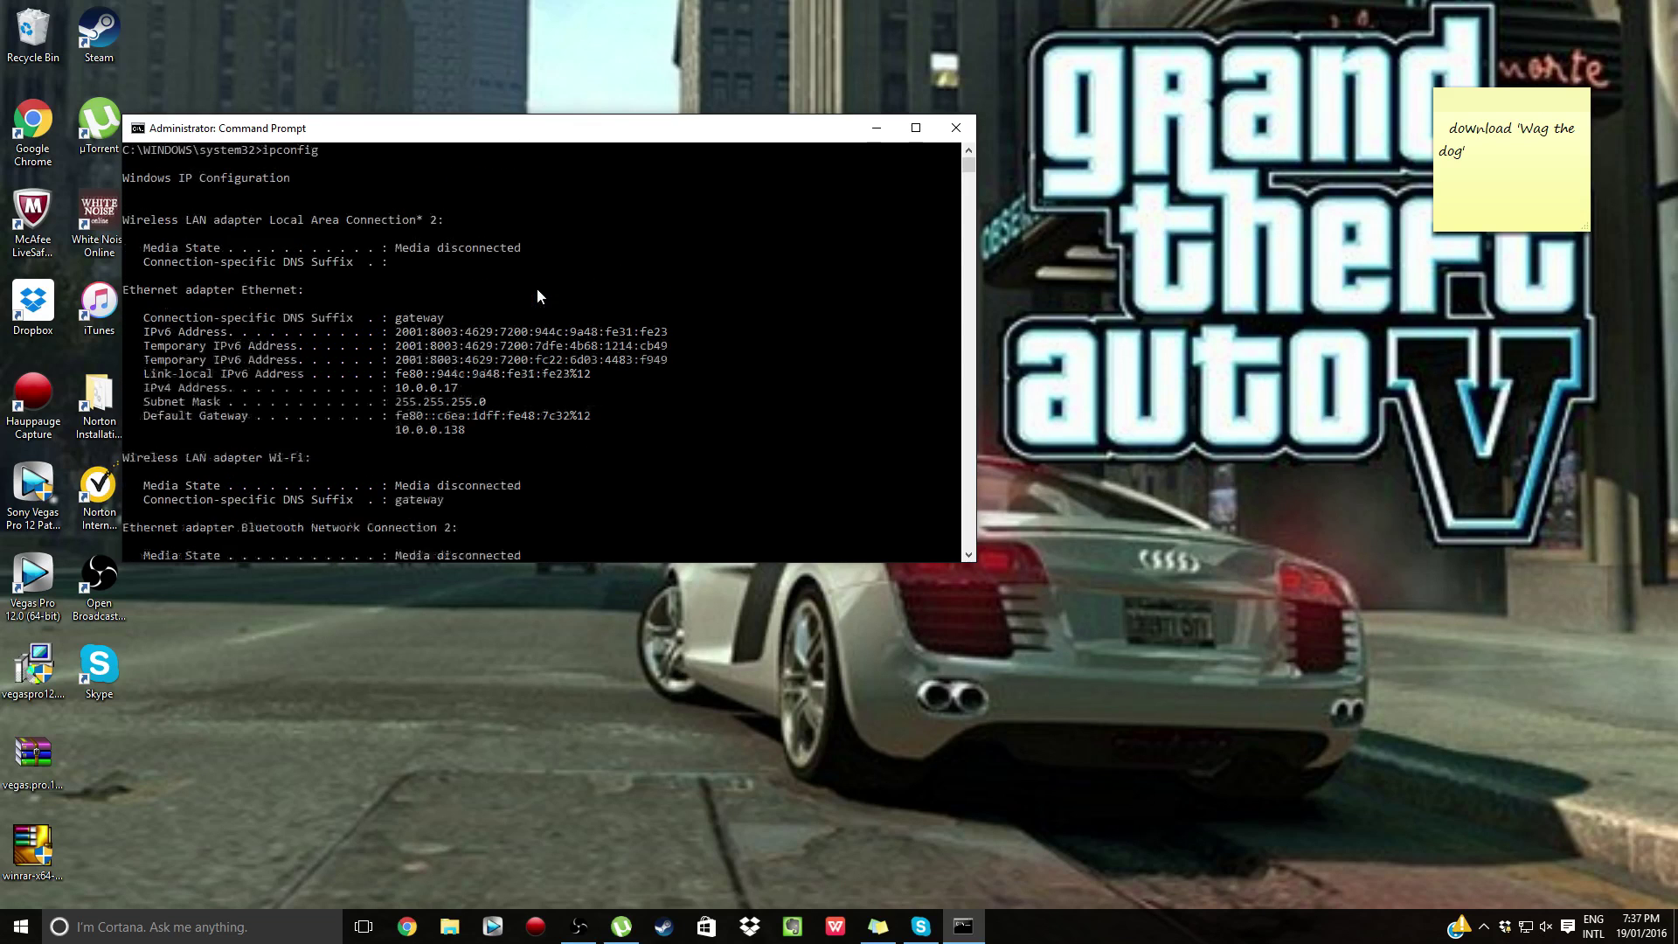
scroll(538, 288, "up", 1)
scroll(540, 288, "down", 3)
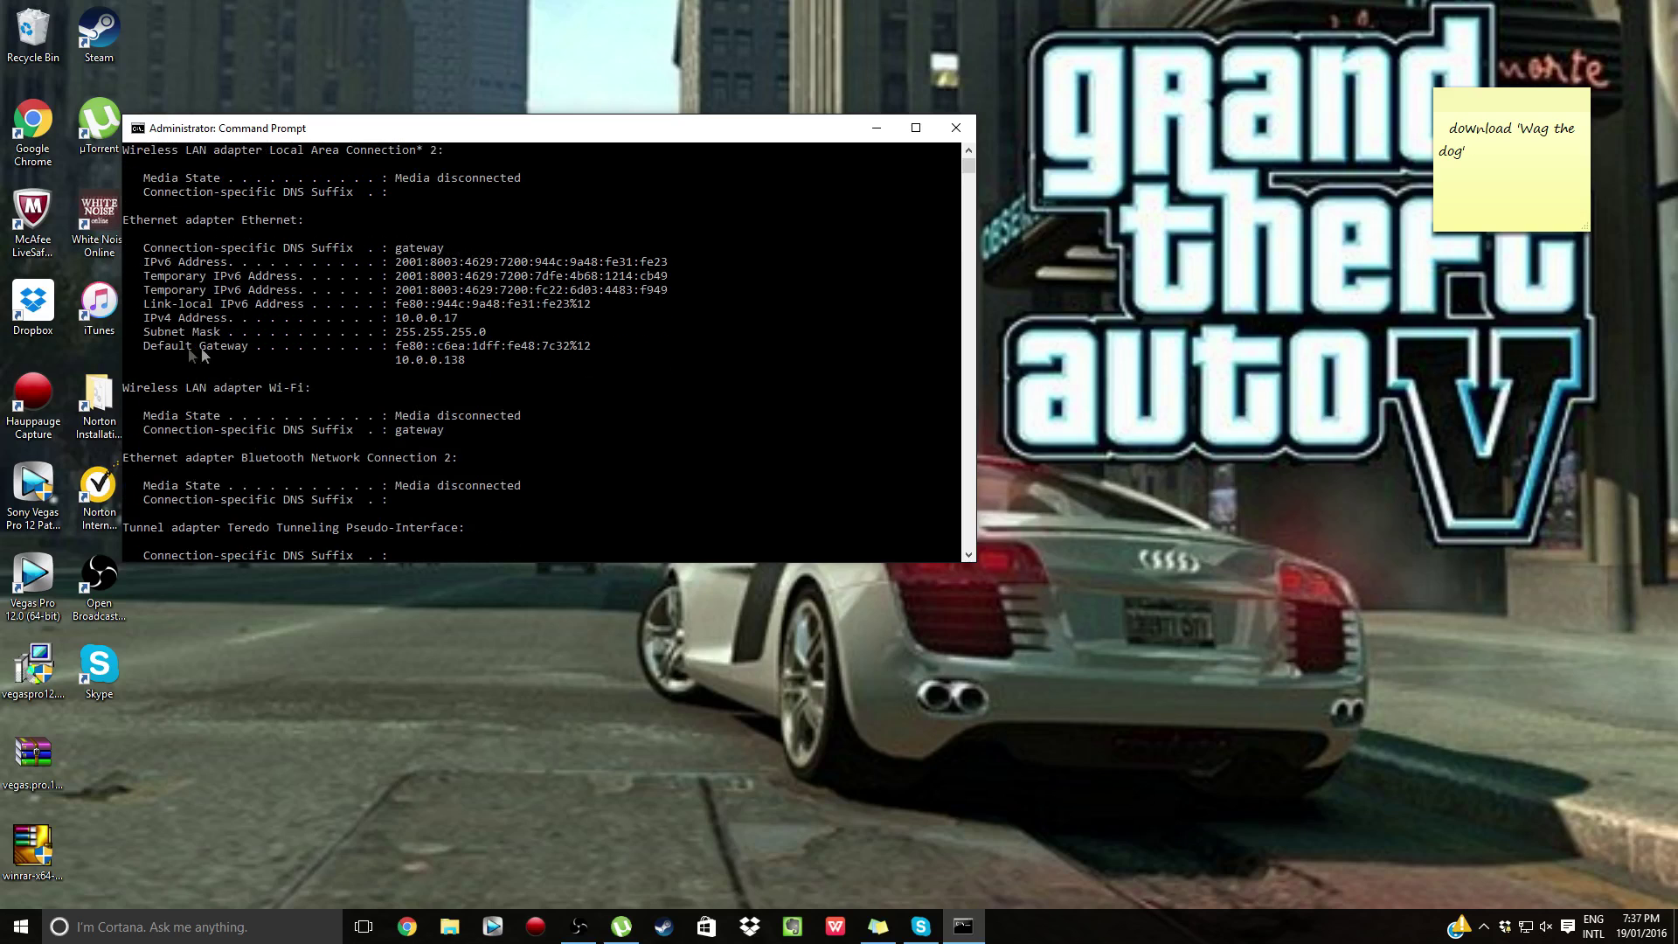
left_click(469, 359)
left_click_drag(469, 362, 395, 360)
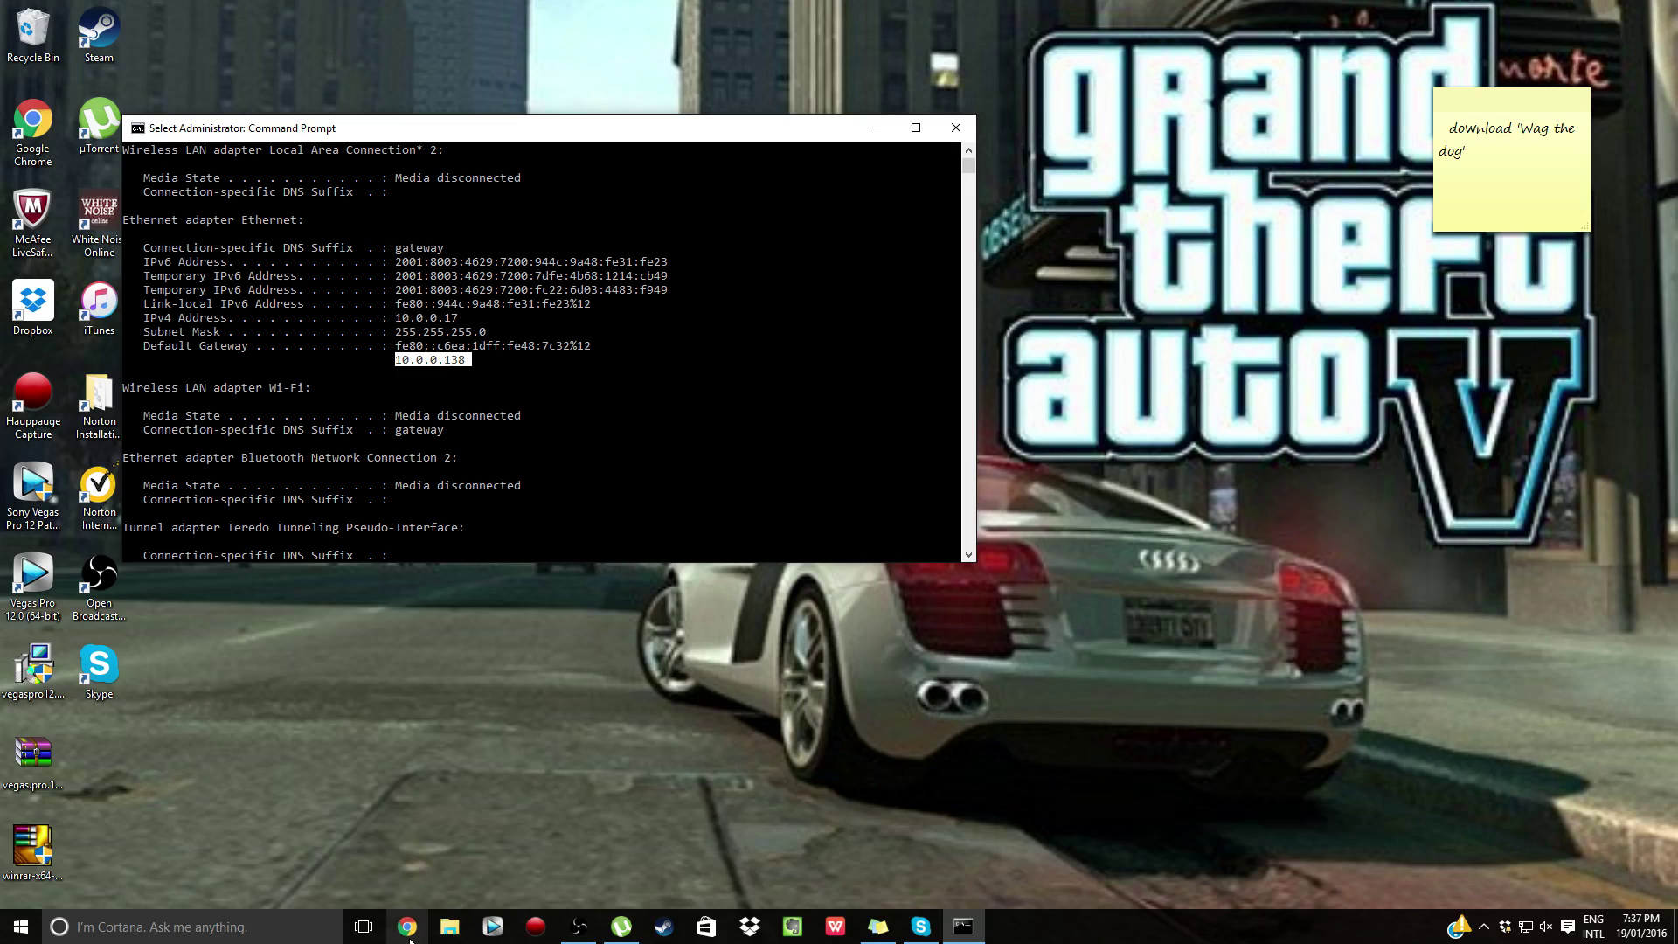
- In Chrome's router page at 10.0.0.138, open Advanced and the WAN Services dialog
left_click(407, 926)
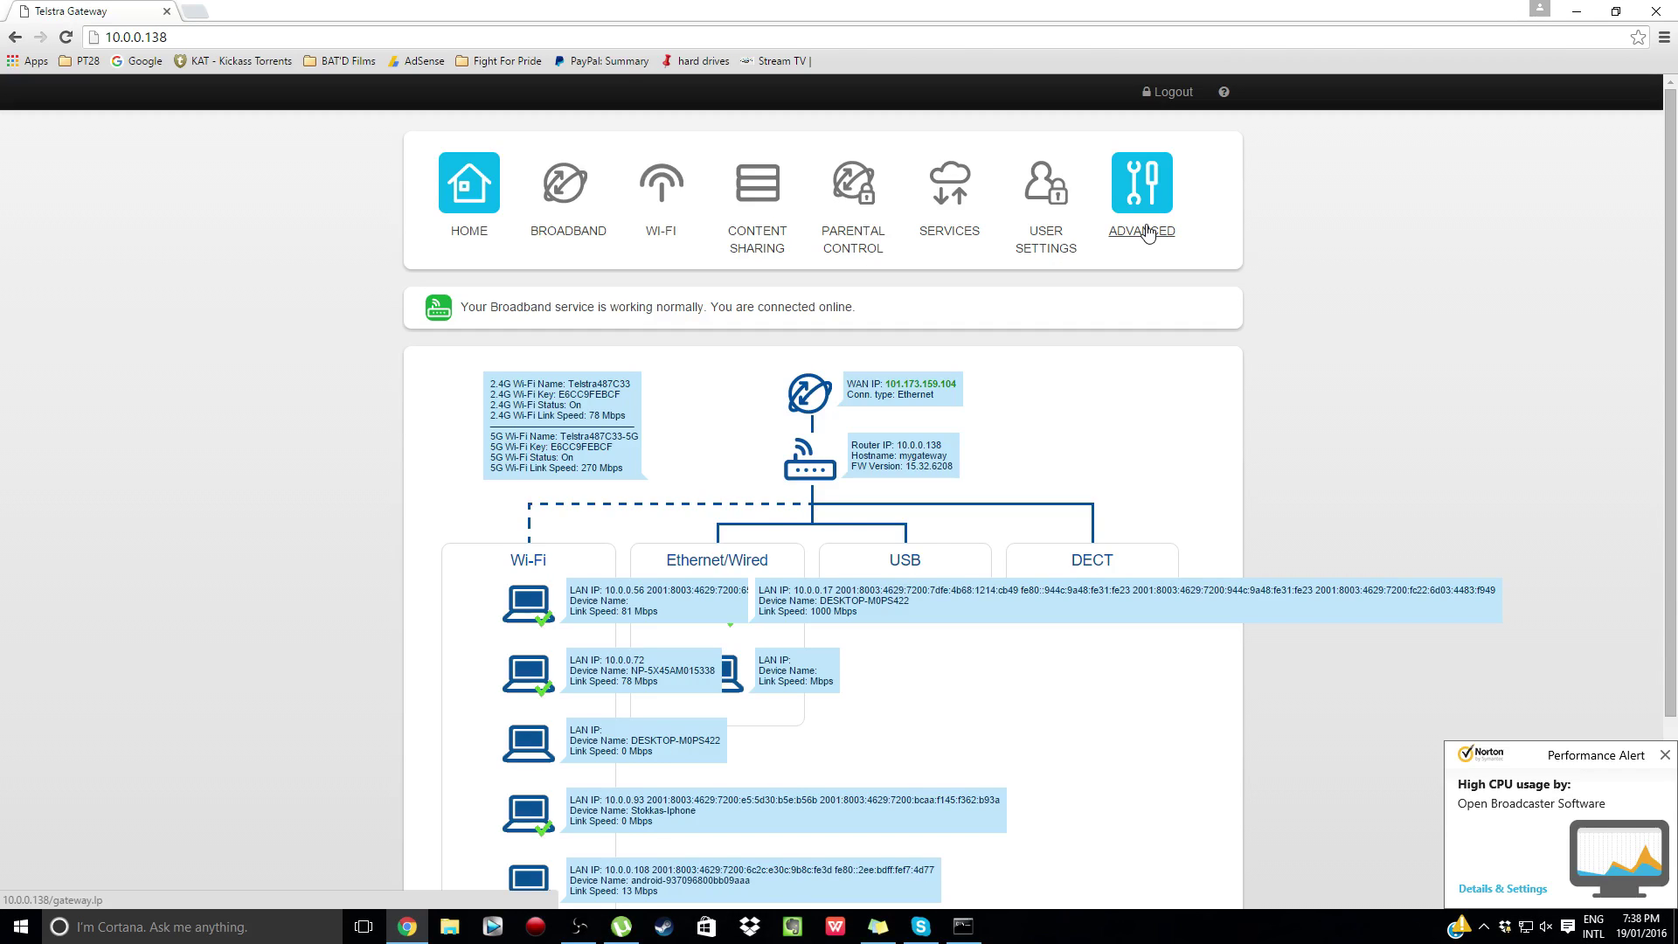
left_click(1147, 234)
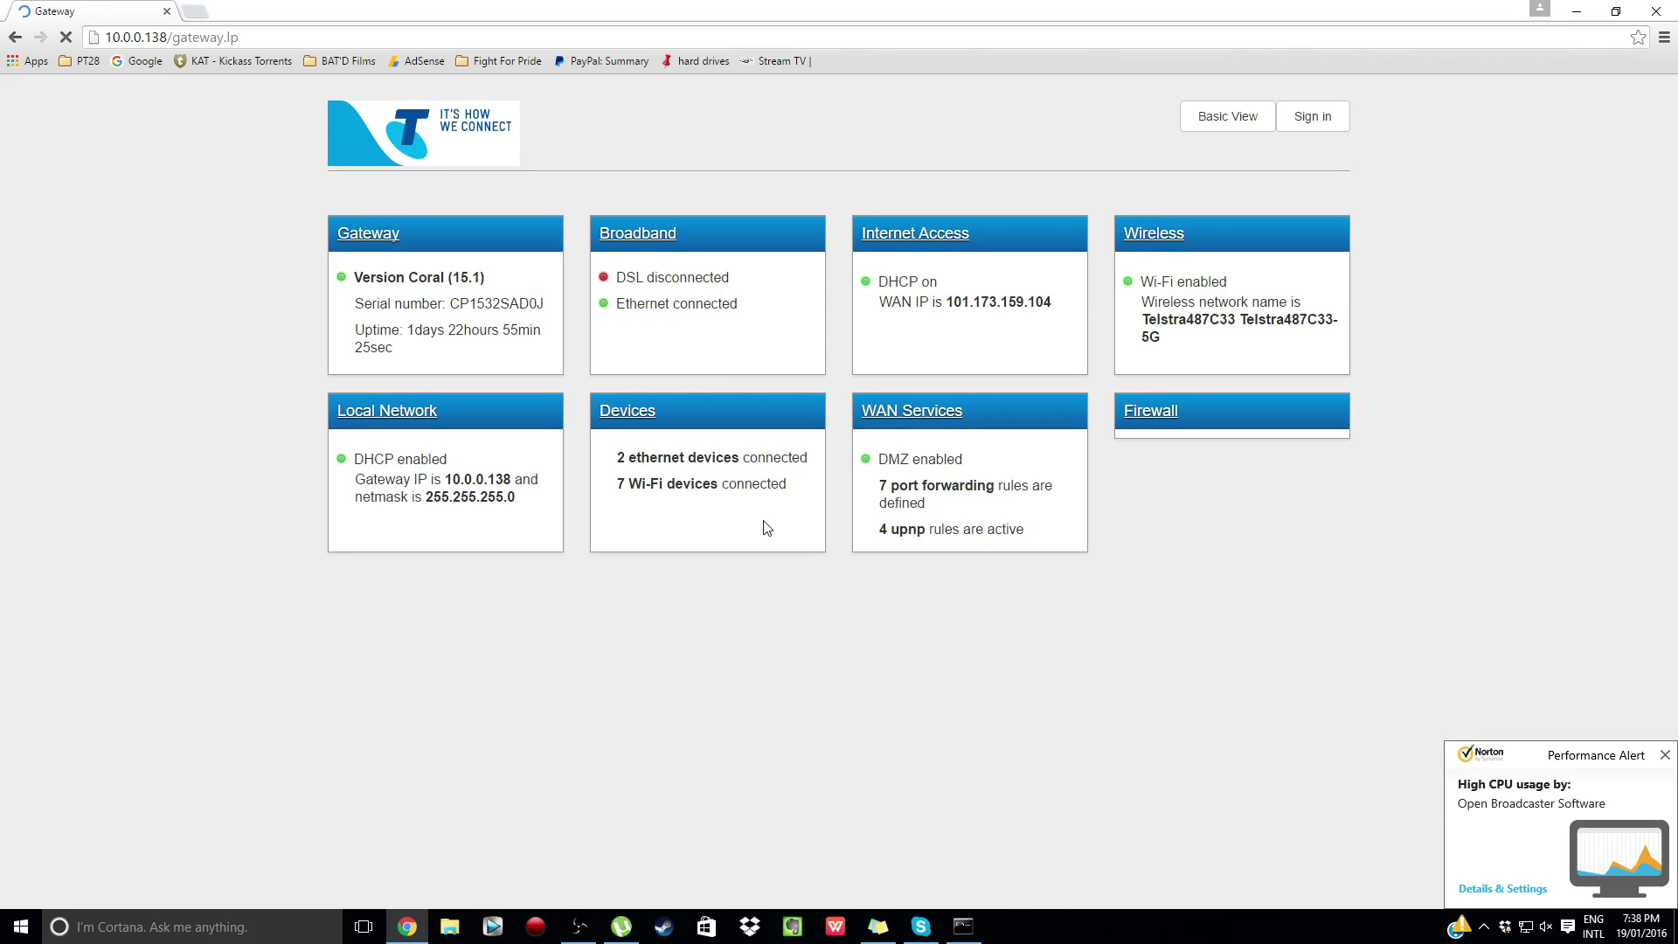
left_click(900, 412)
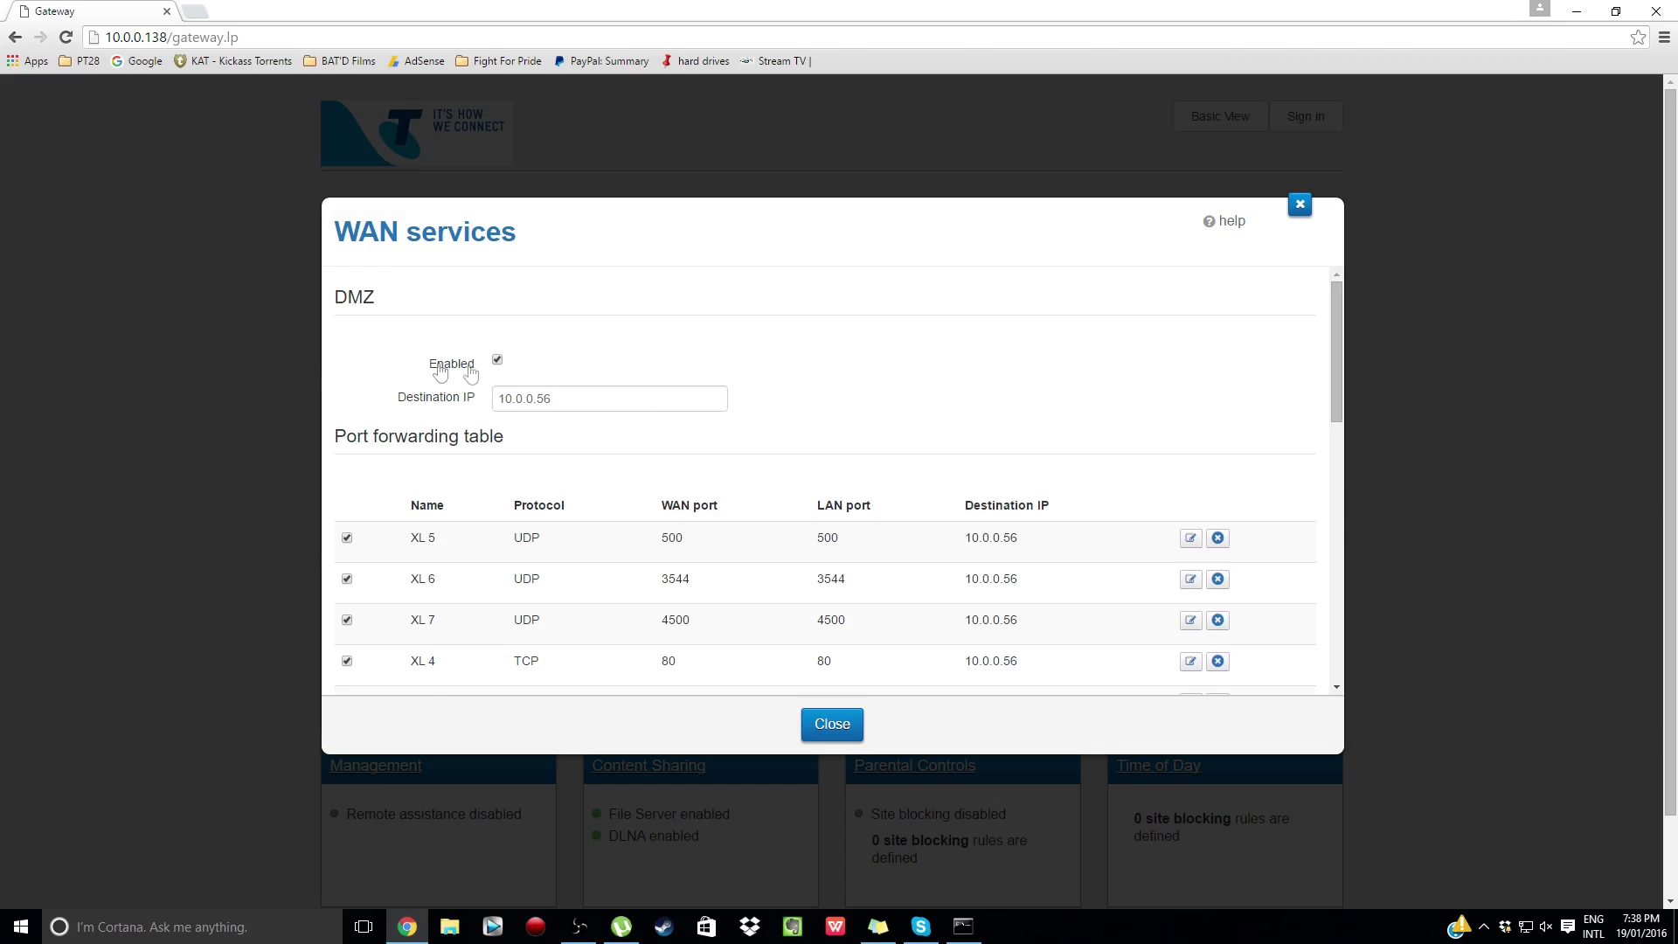
- Name the new port mapping XL 5
scroll(960, 463, "down", 2)
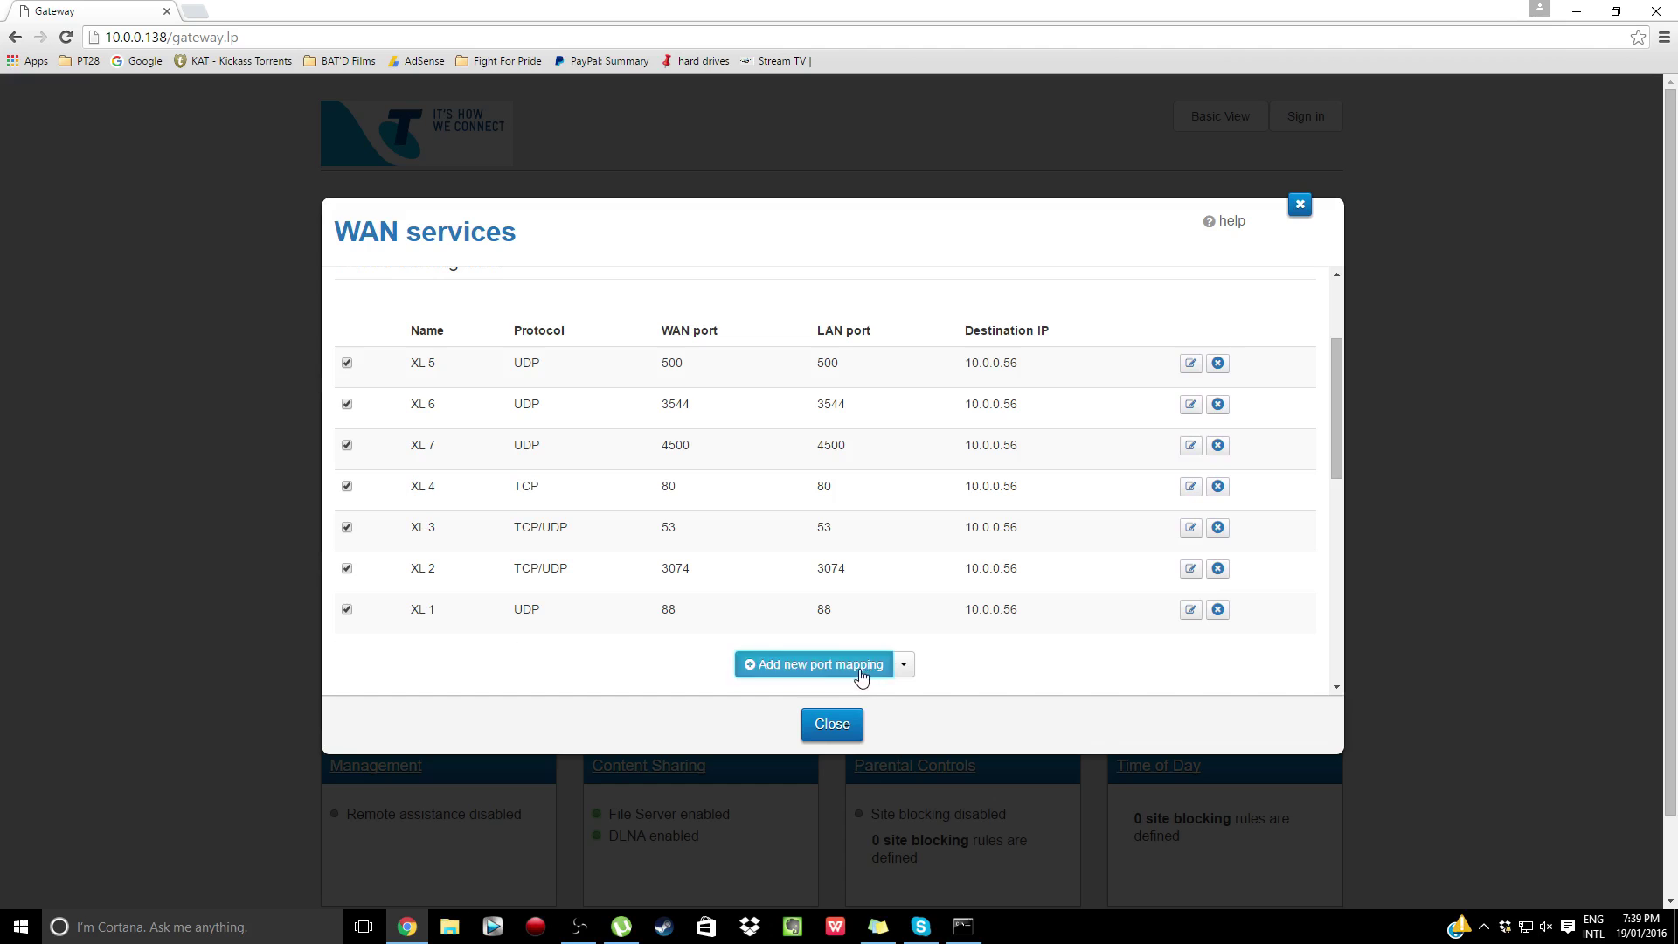
scroll(993, 774, "down", 4)
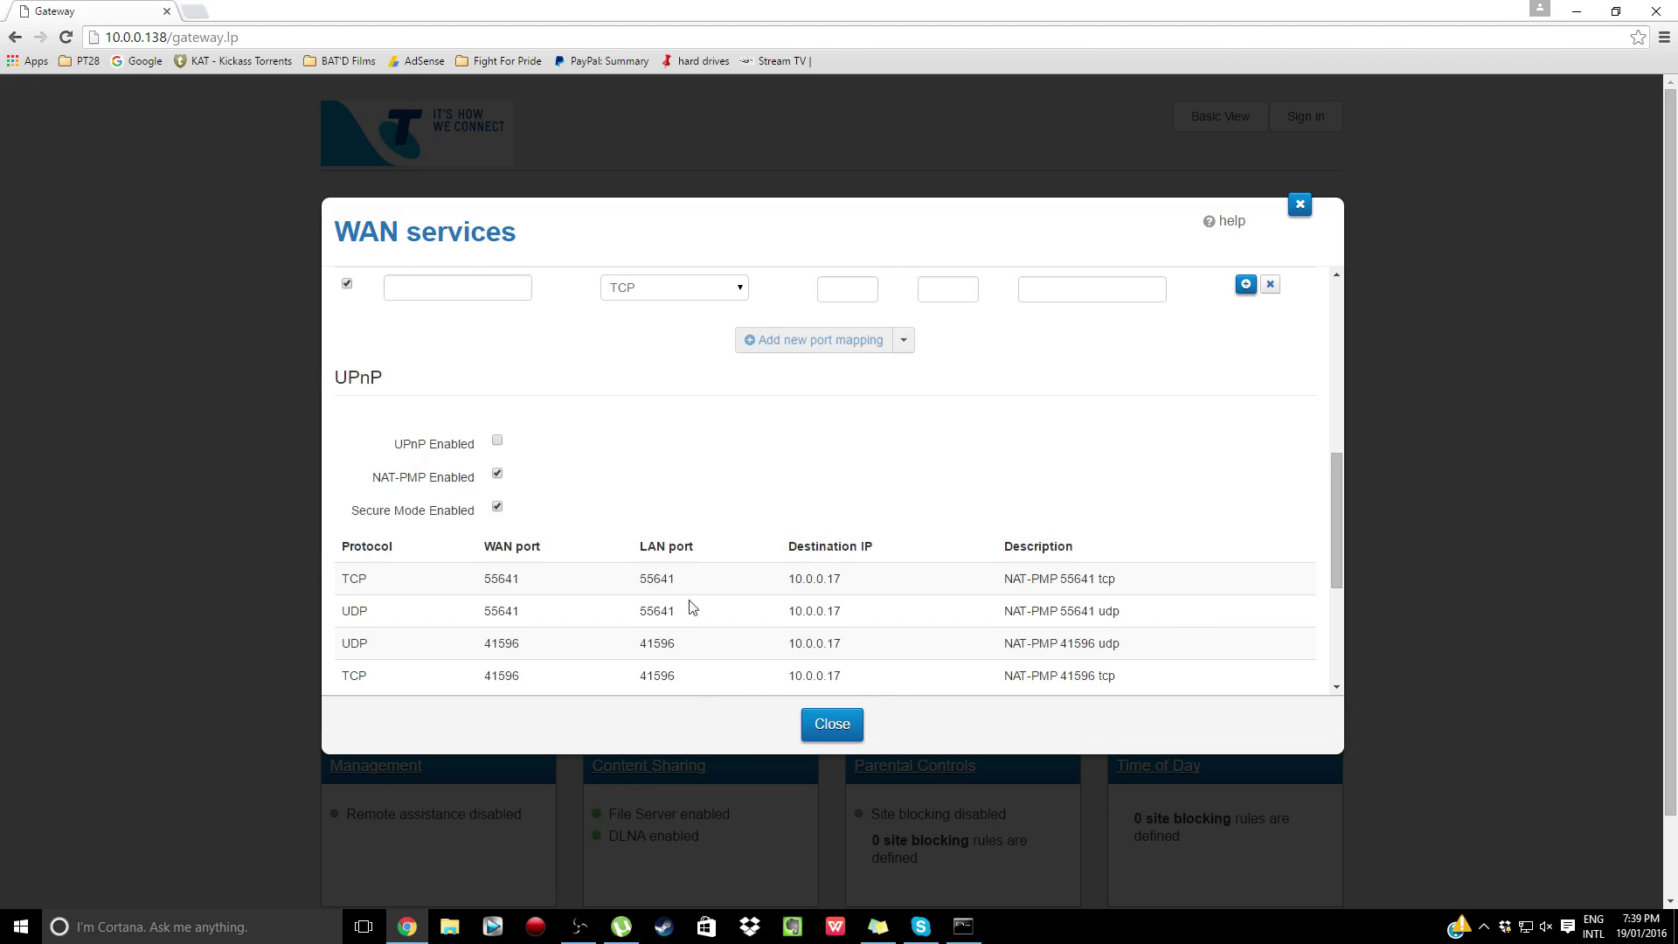
scroll(693, 559, "up", 5)
scroll(554, 607, "down", 3)
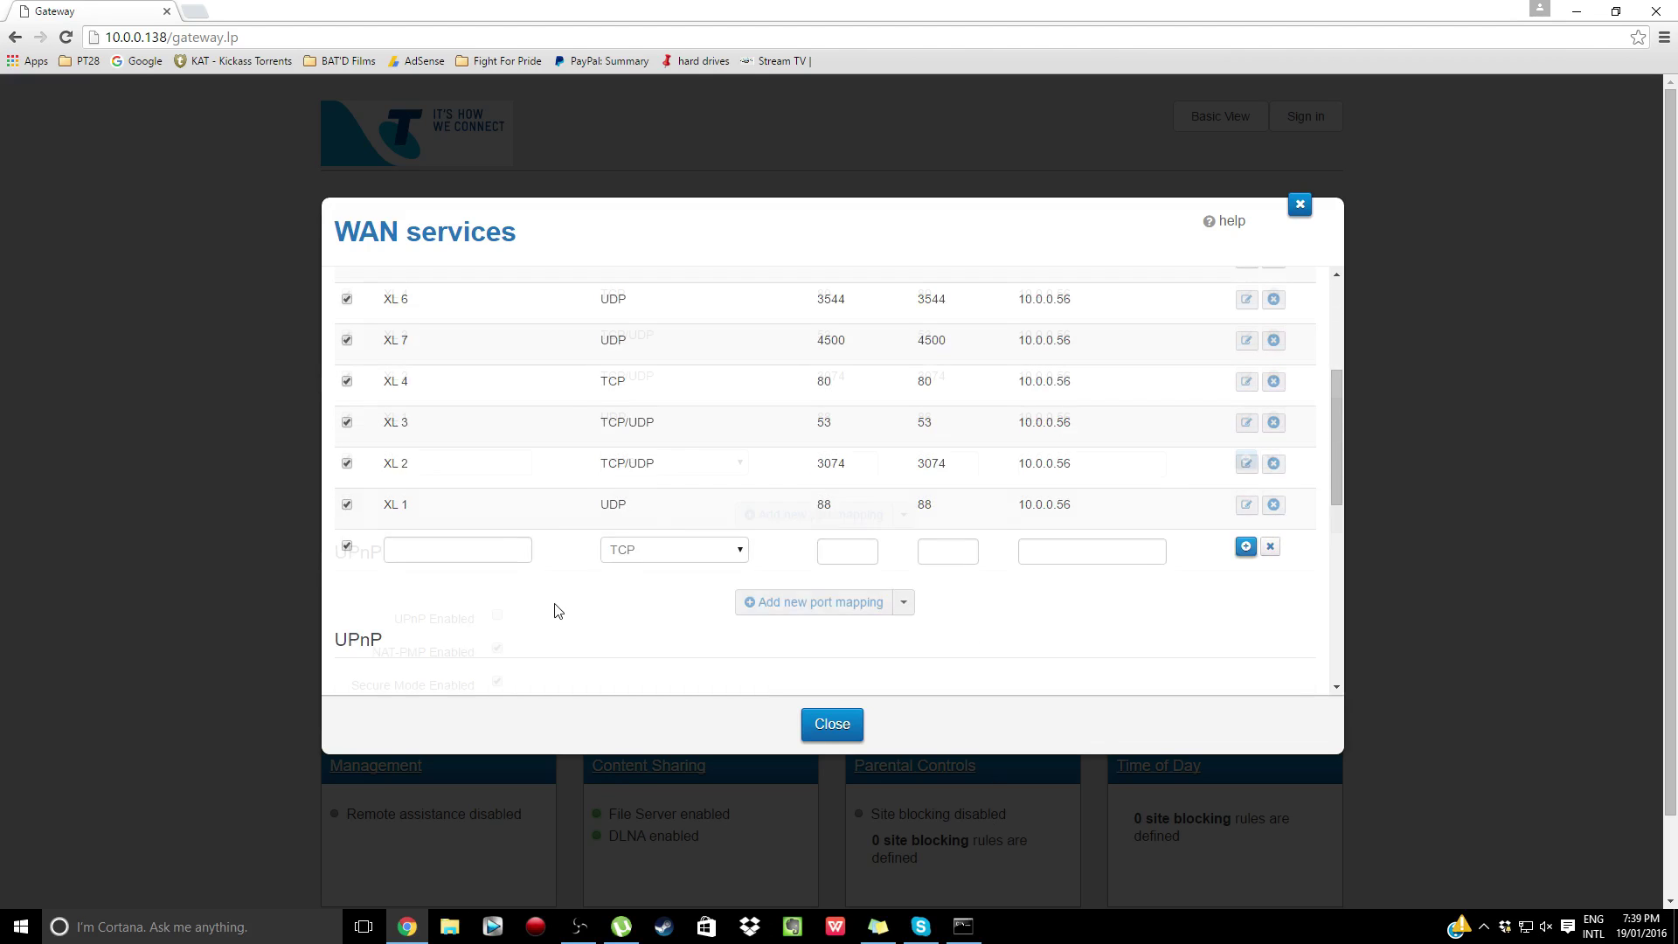
scroll(554, 606, "down", 1)
left_click(441, 463)
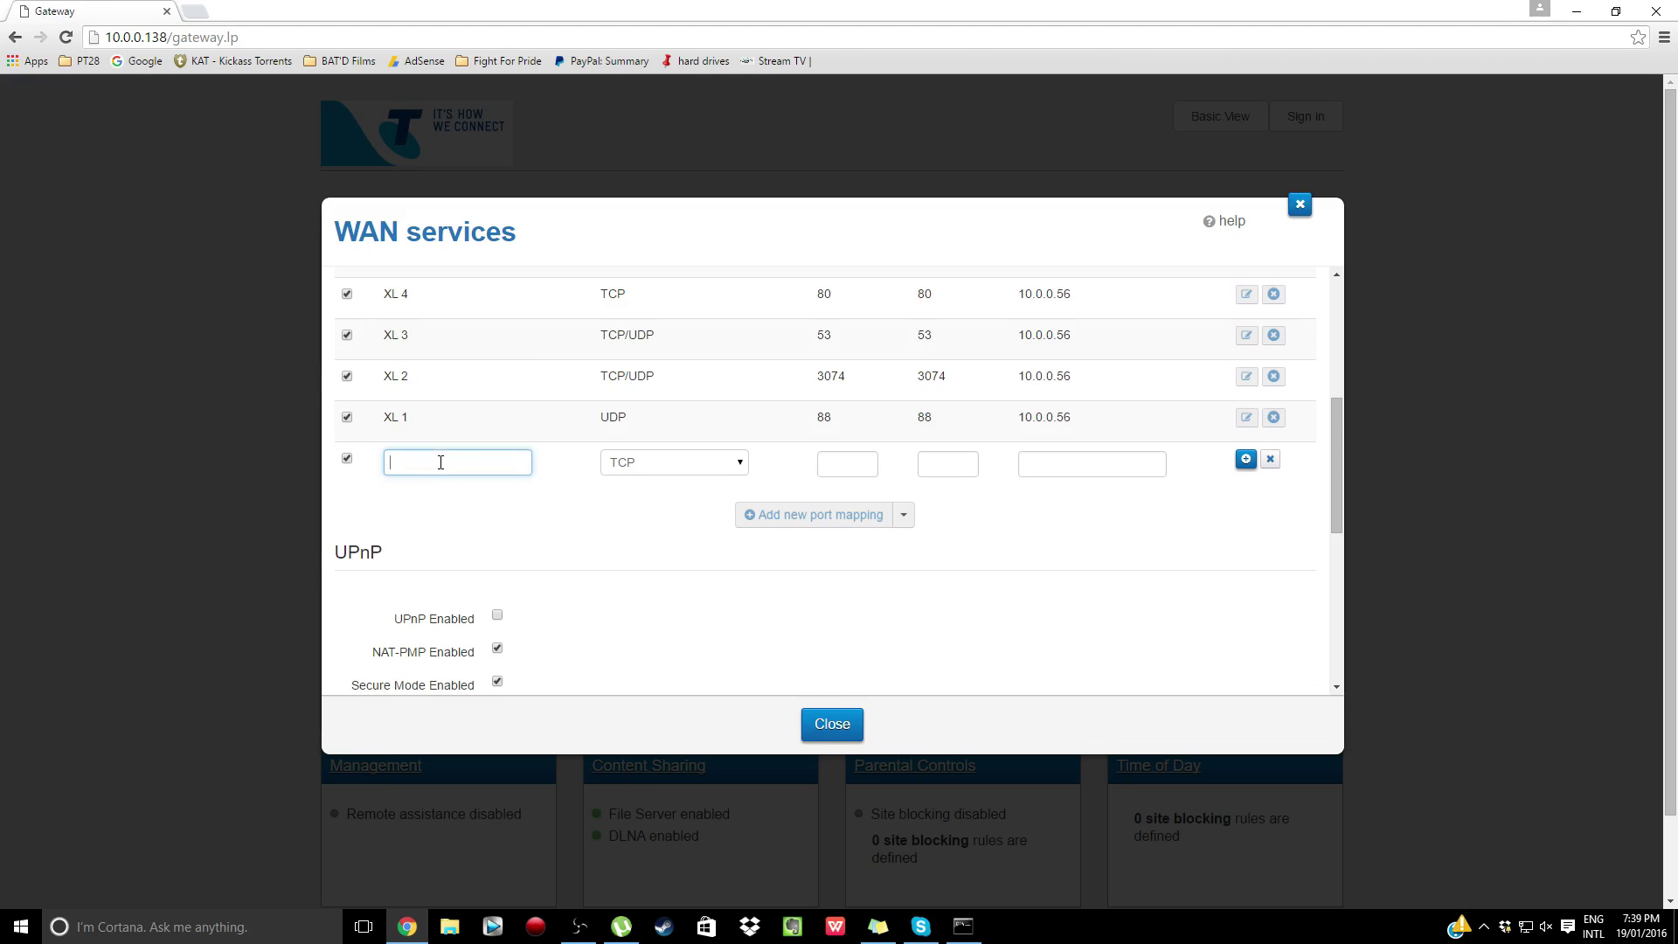
type("XL 5")
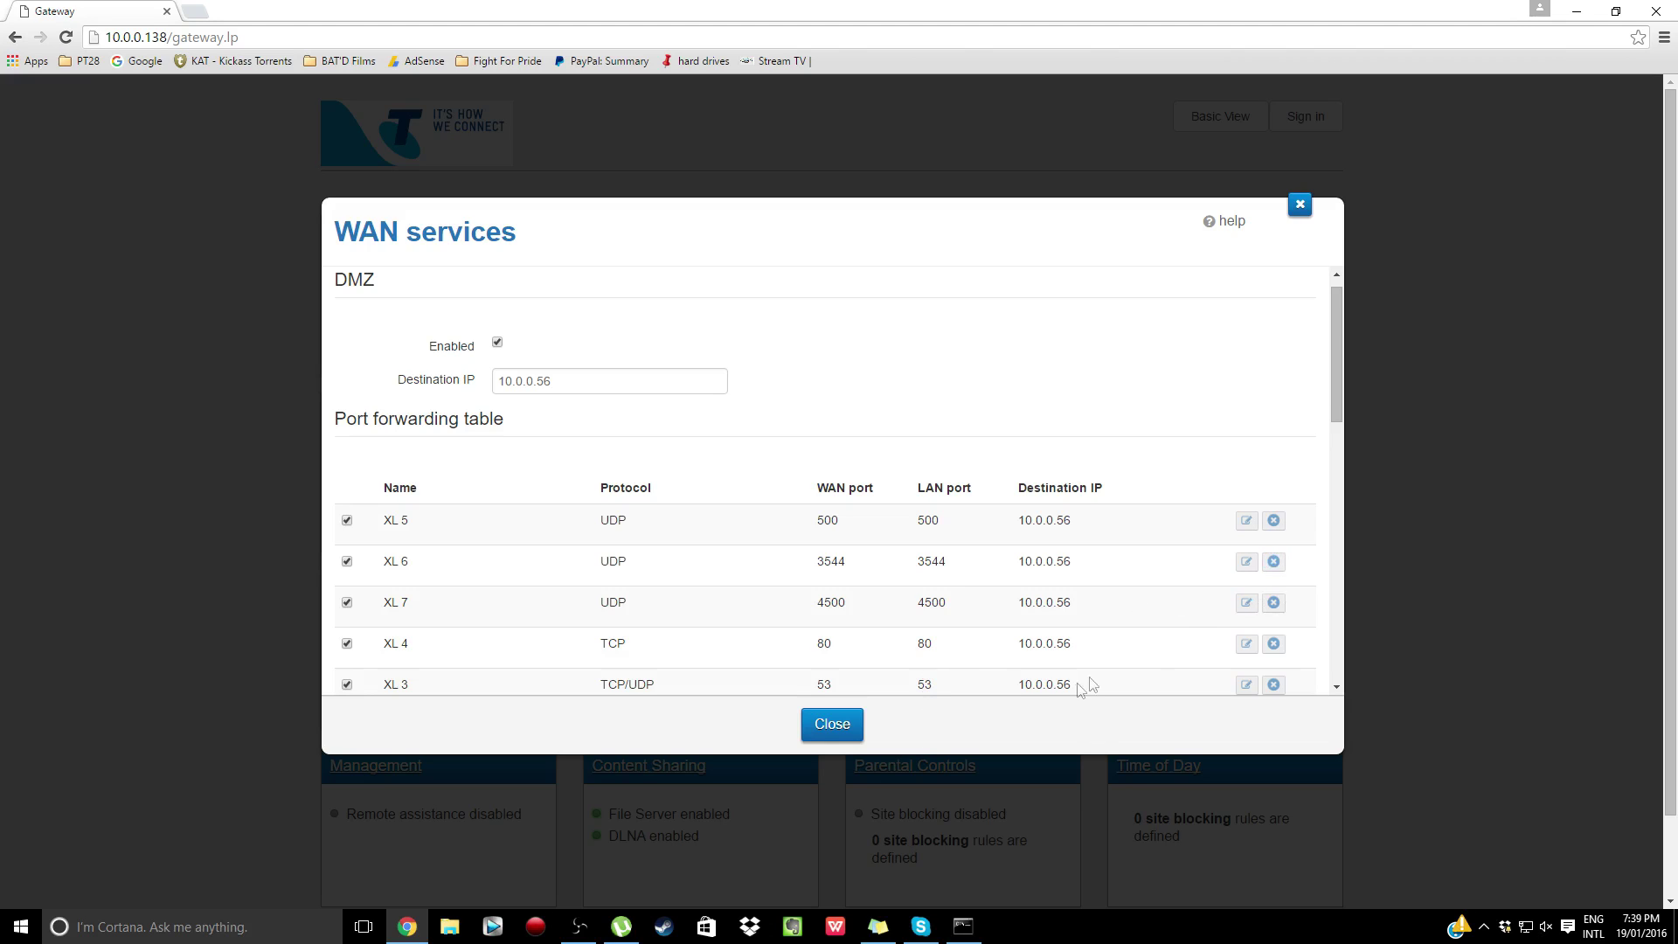
- Set the new rule's protocol to UDP
scroll(675, 480, "down", 1)
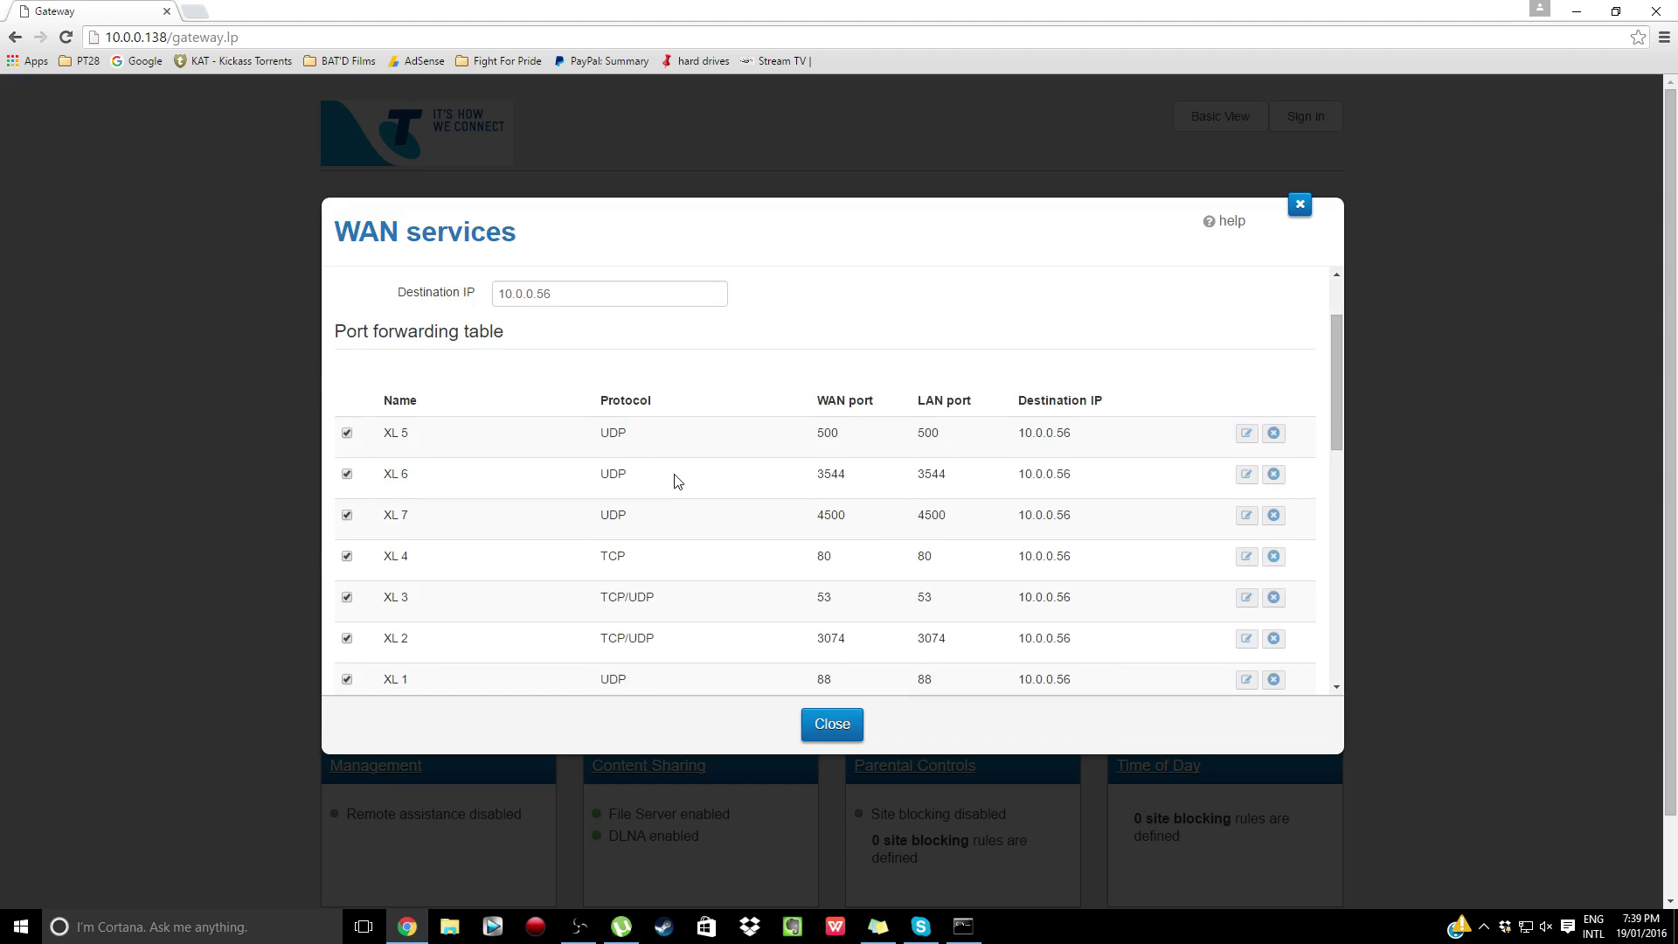
scroll(675, 480, "down", 3)
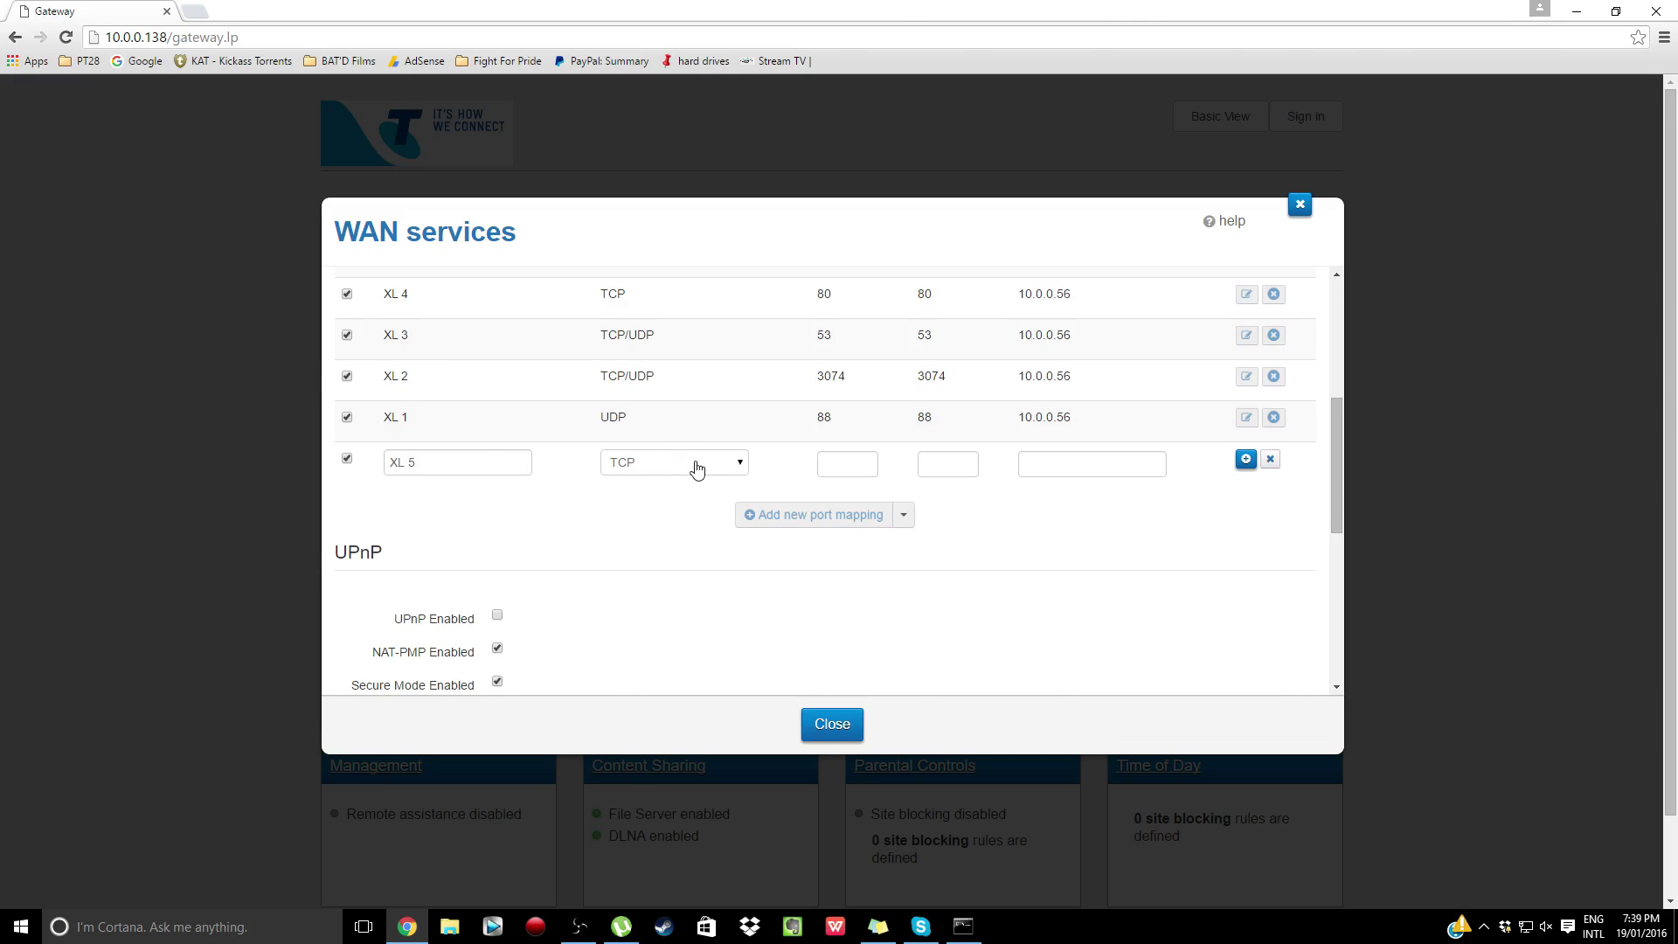
scroll(693, 468, "up", 4)
scroll(699, 468, "down", 4)
left_click(697, 467)
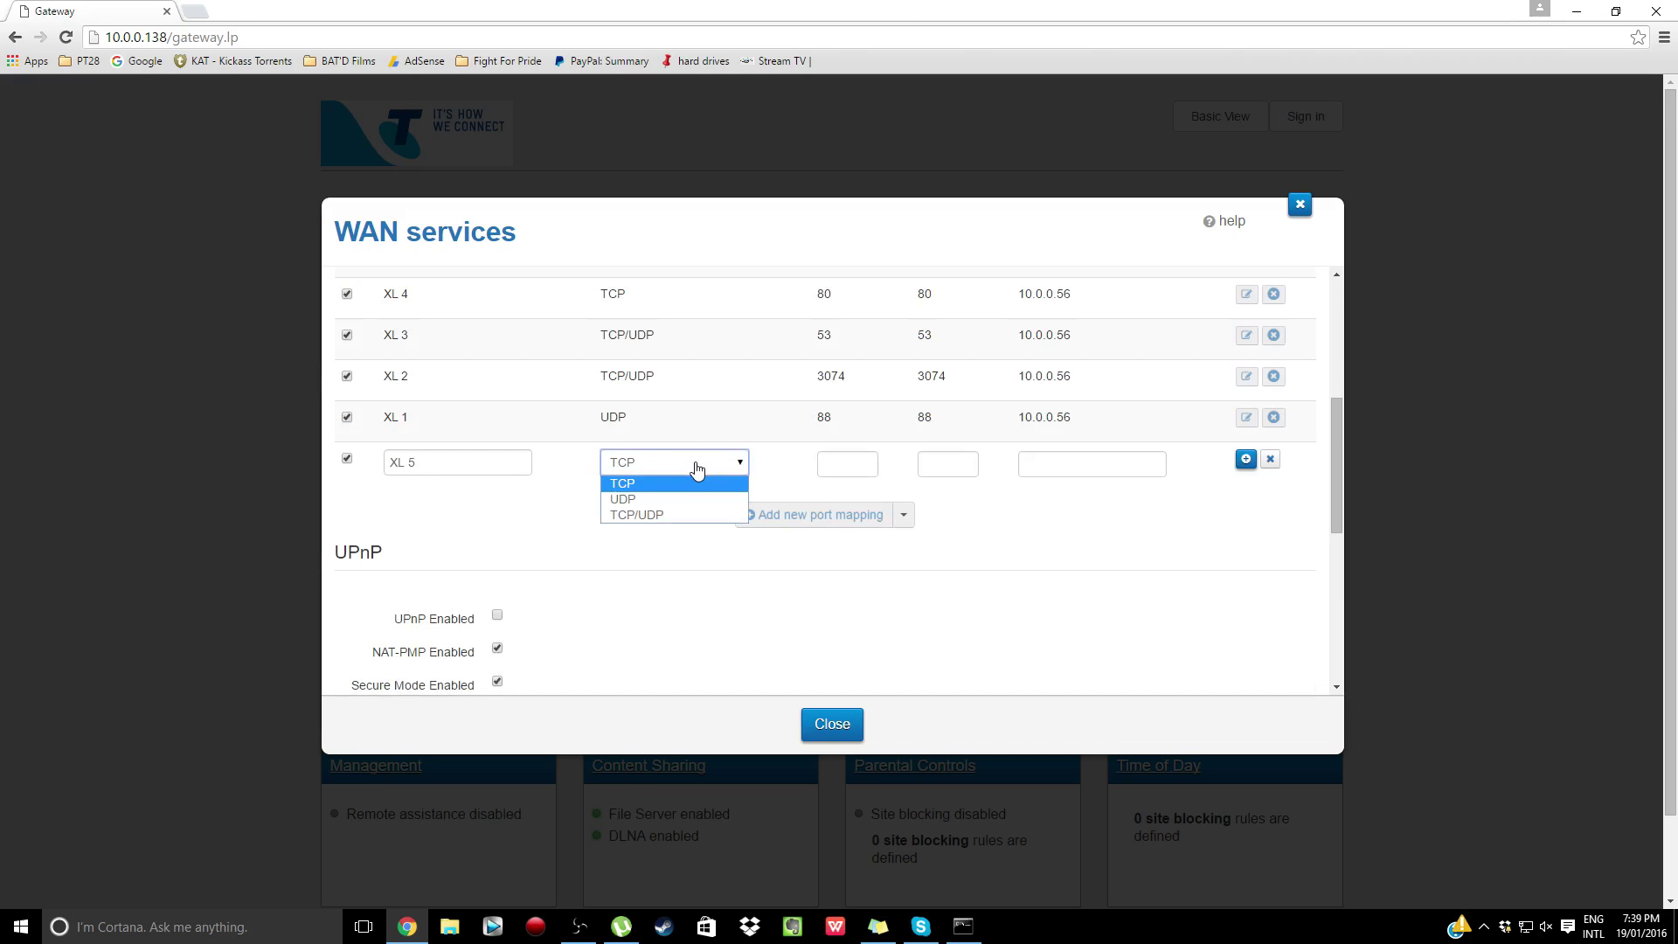
left_click(703, 498)
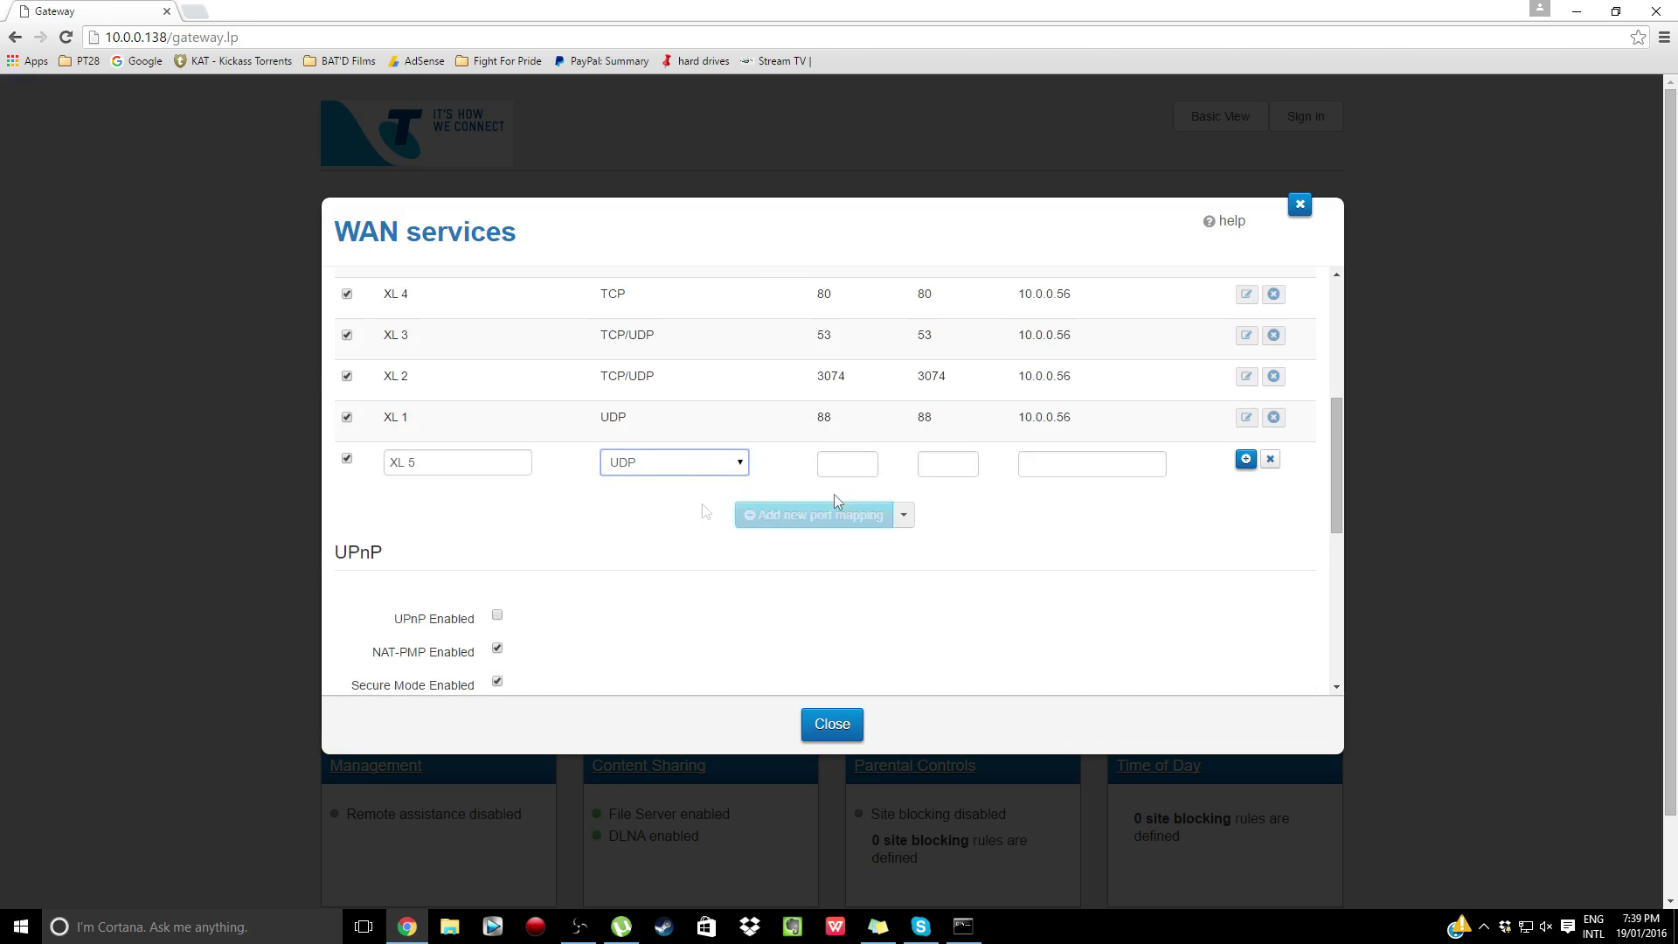
- Enter 500 as both the WAN and LAN port
left_click(854, 463)
type("500")
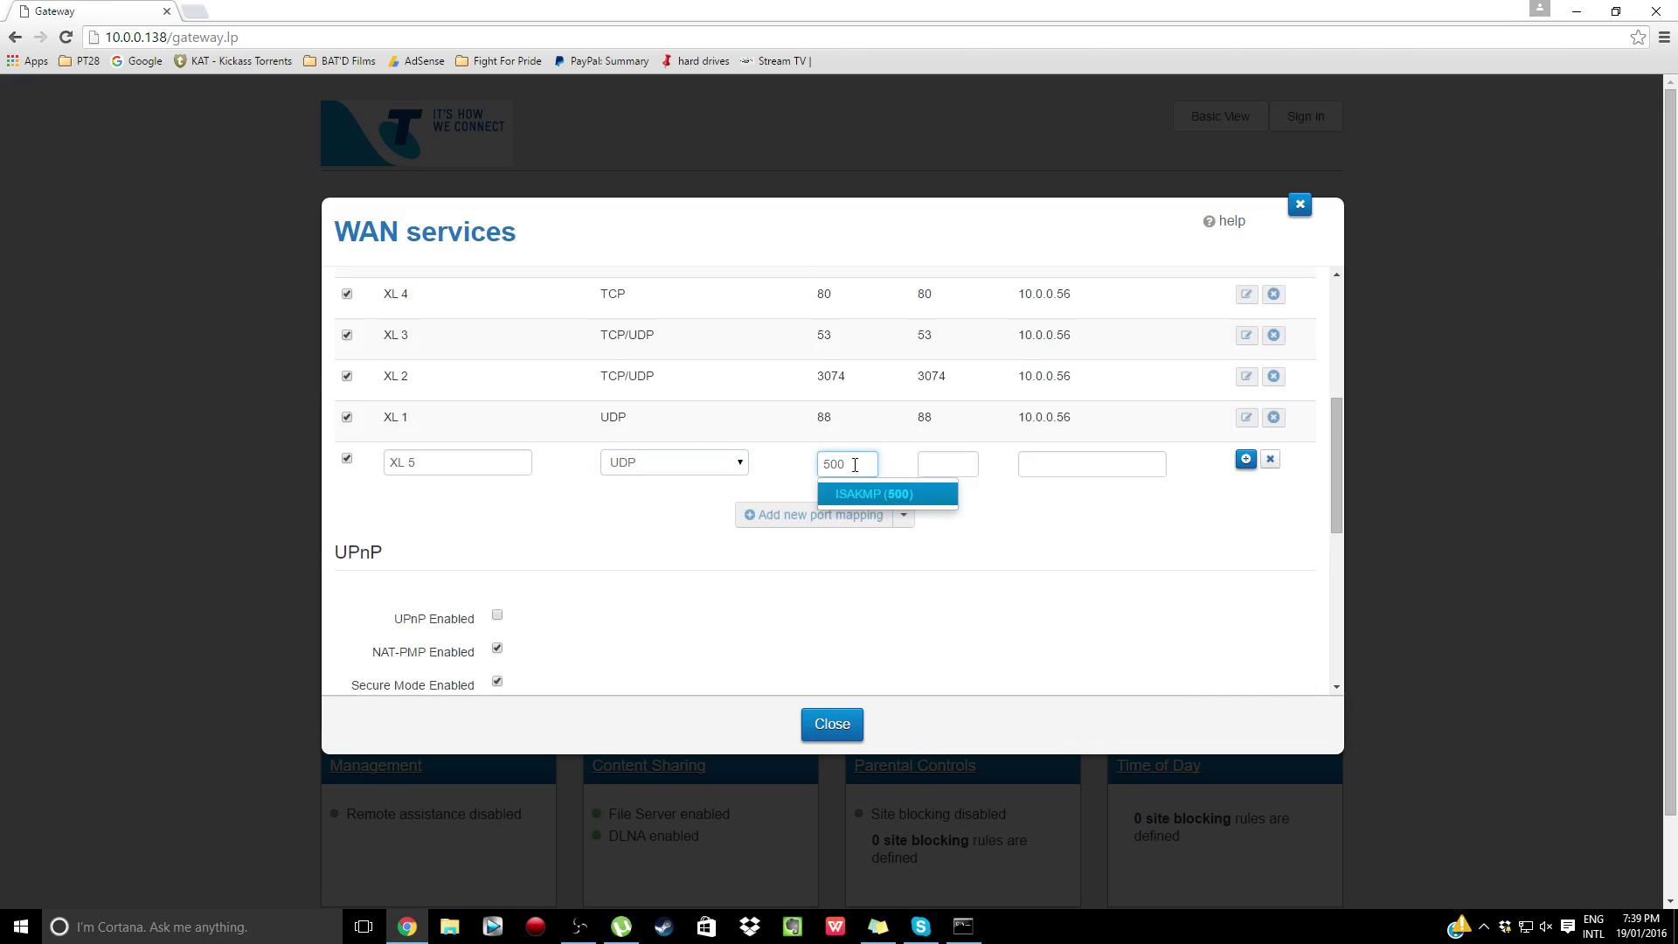
key("Escape")
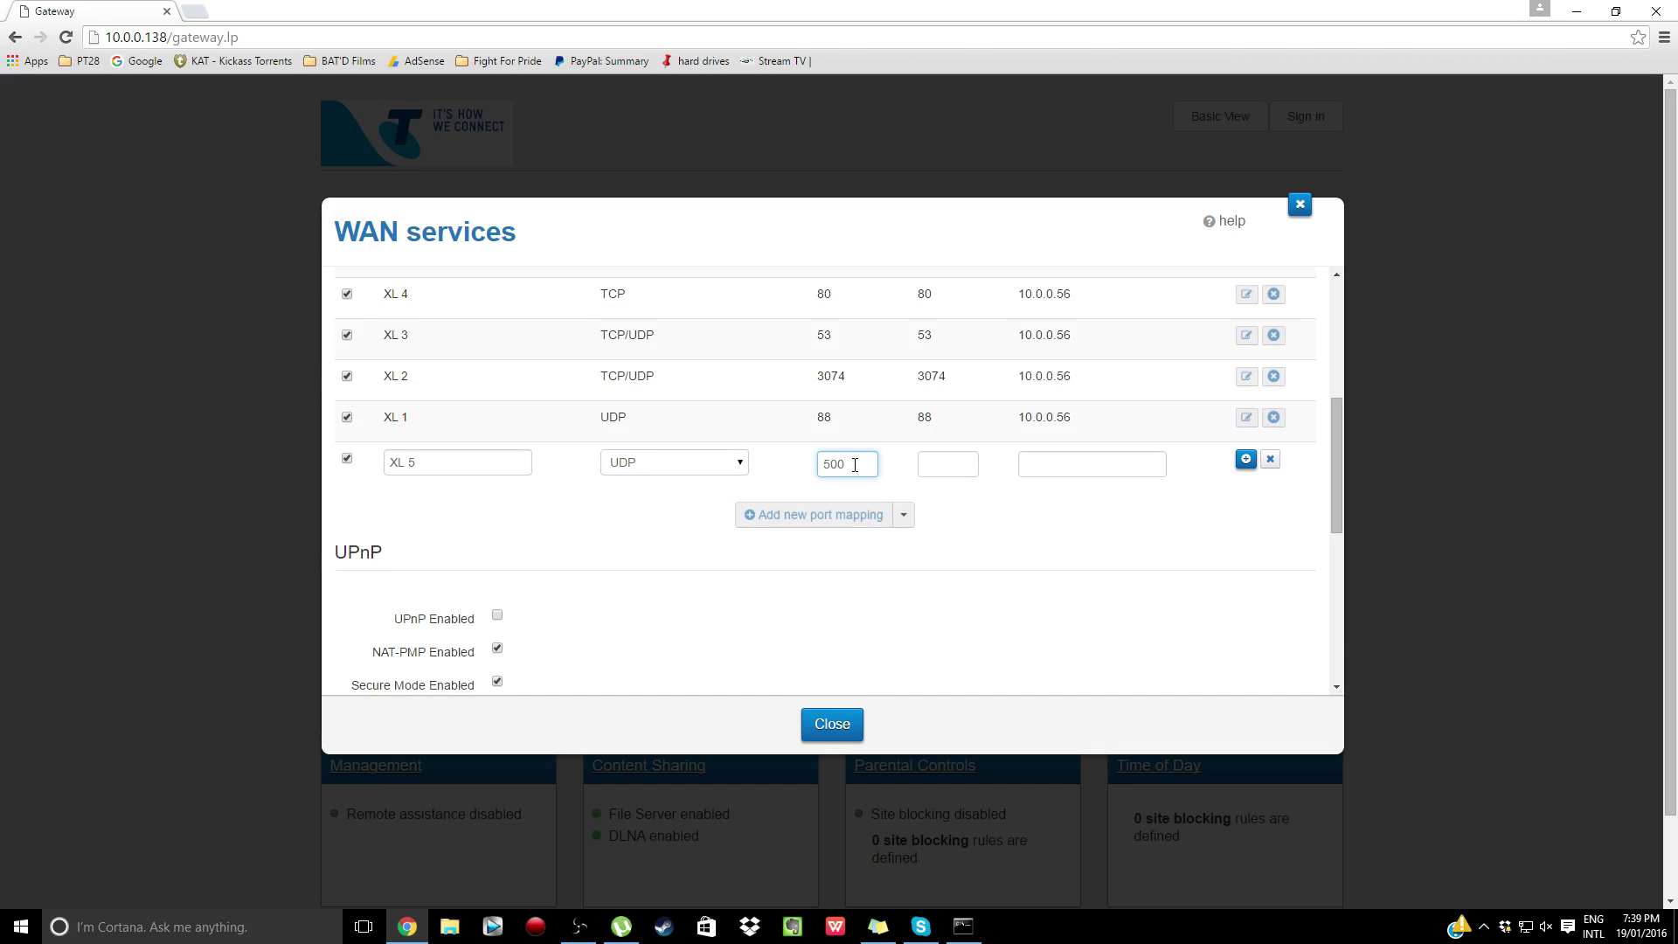
key("Tab")
type("550")
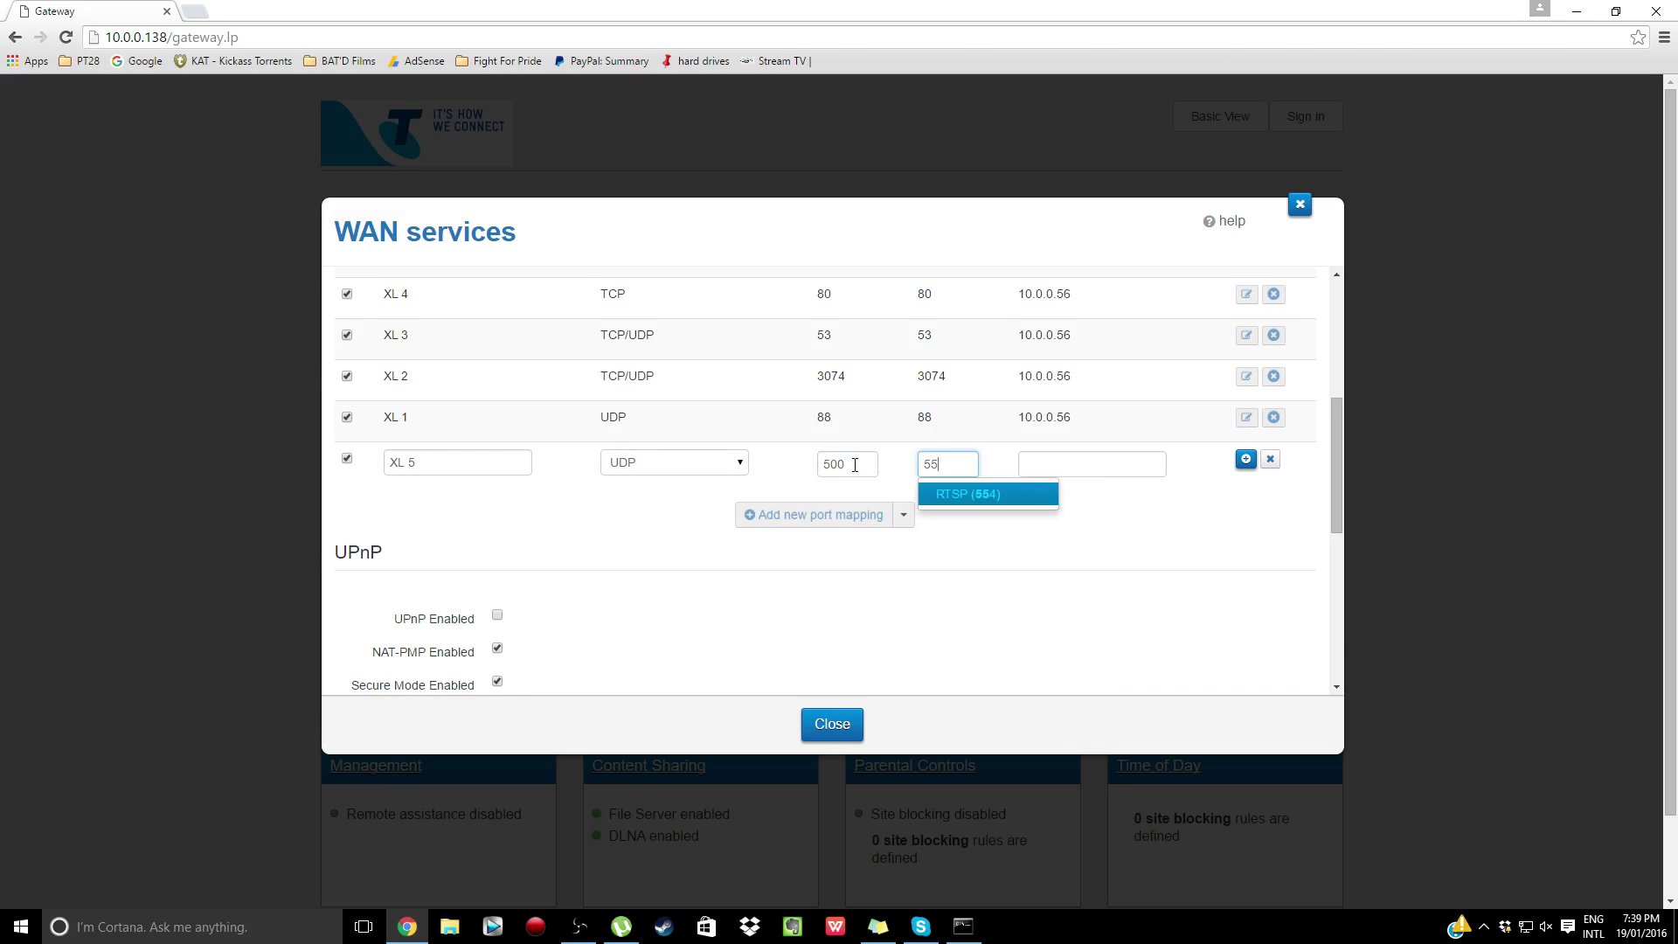
key("BackSpace")
key("BackSpace")
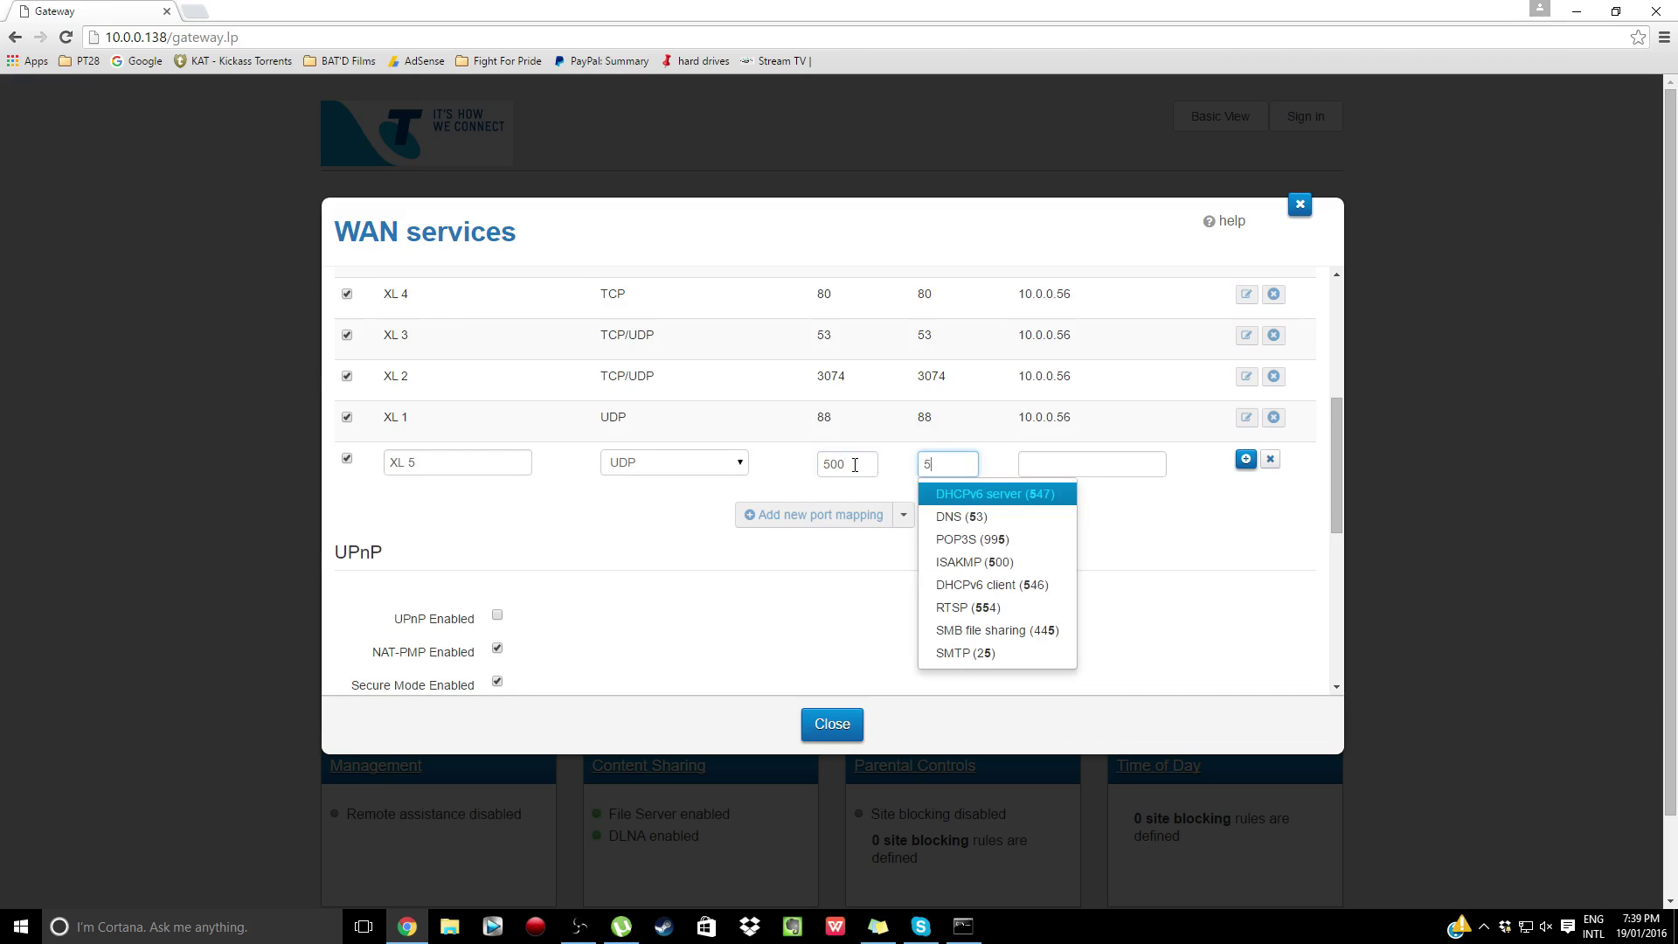
type("00")
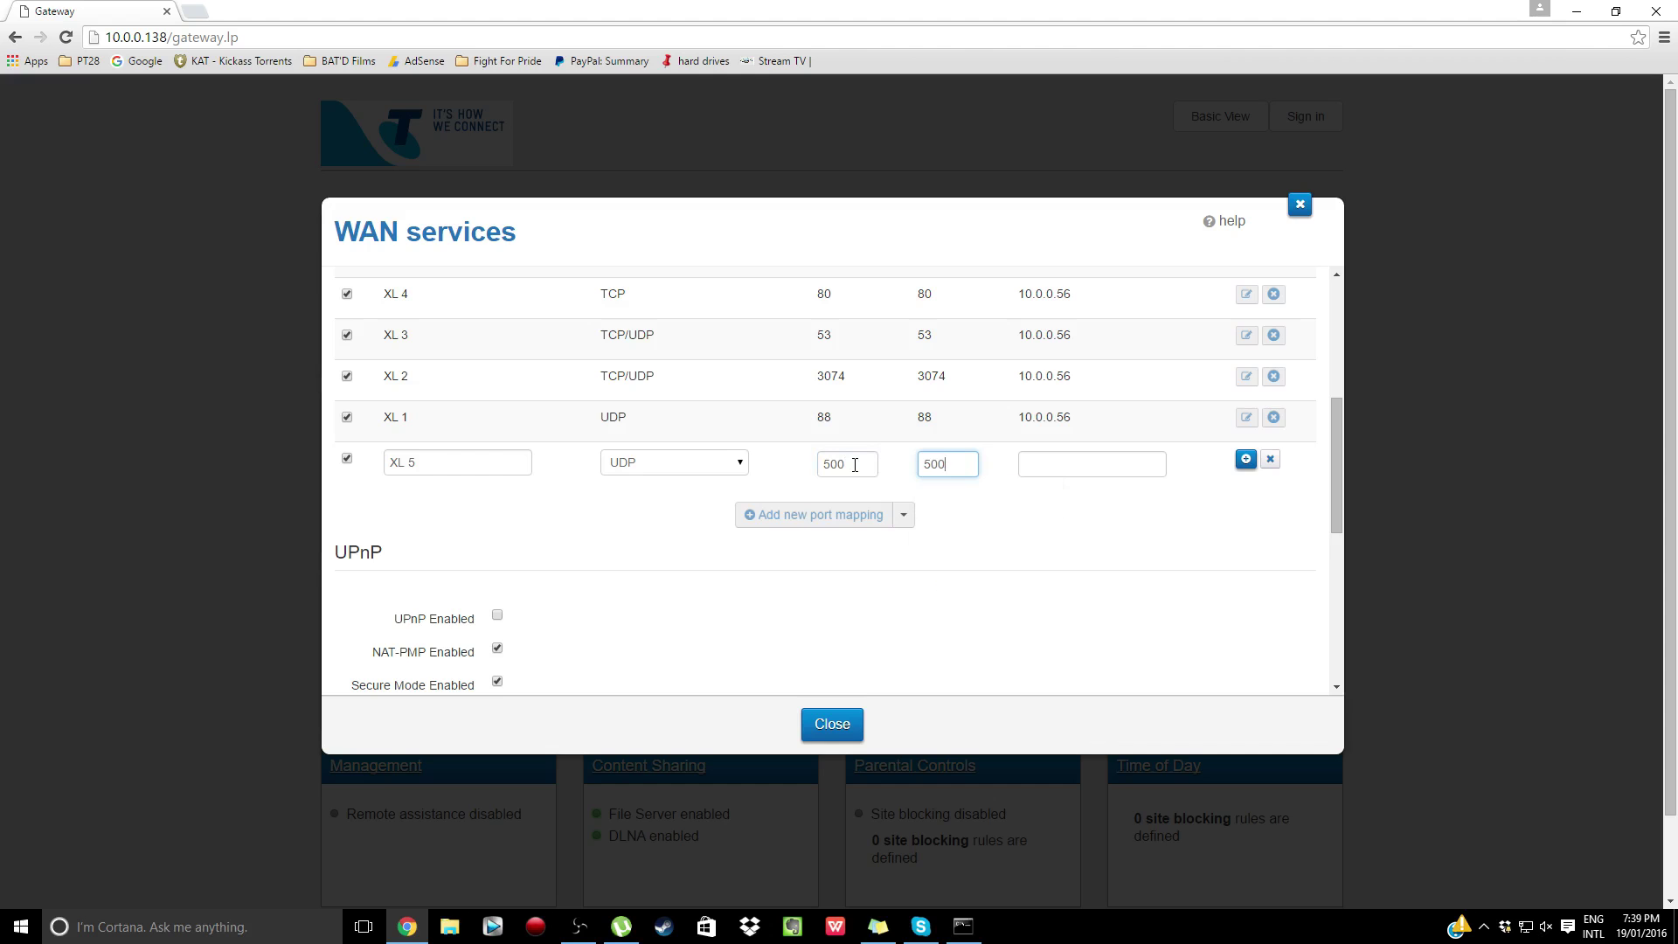
key("Return")
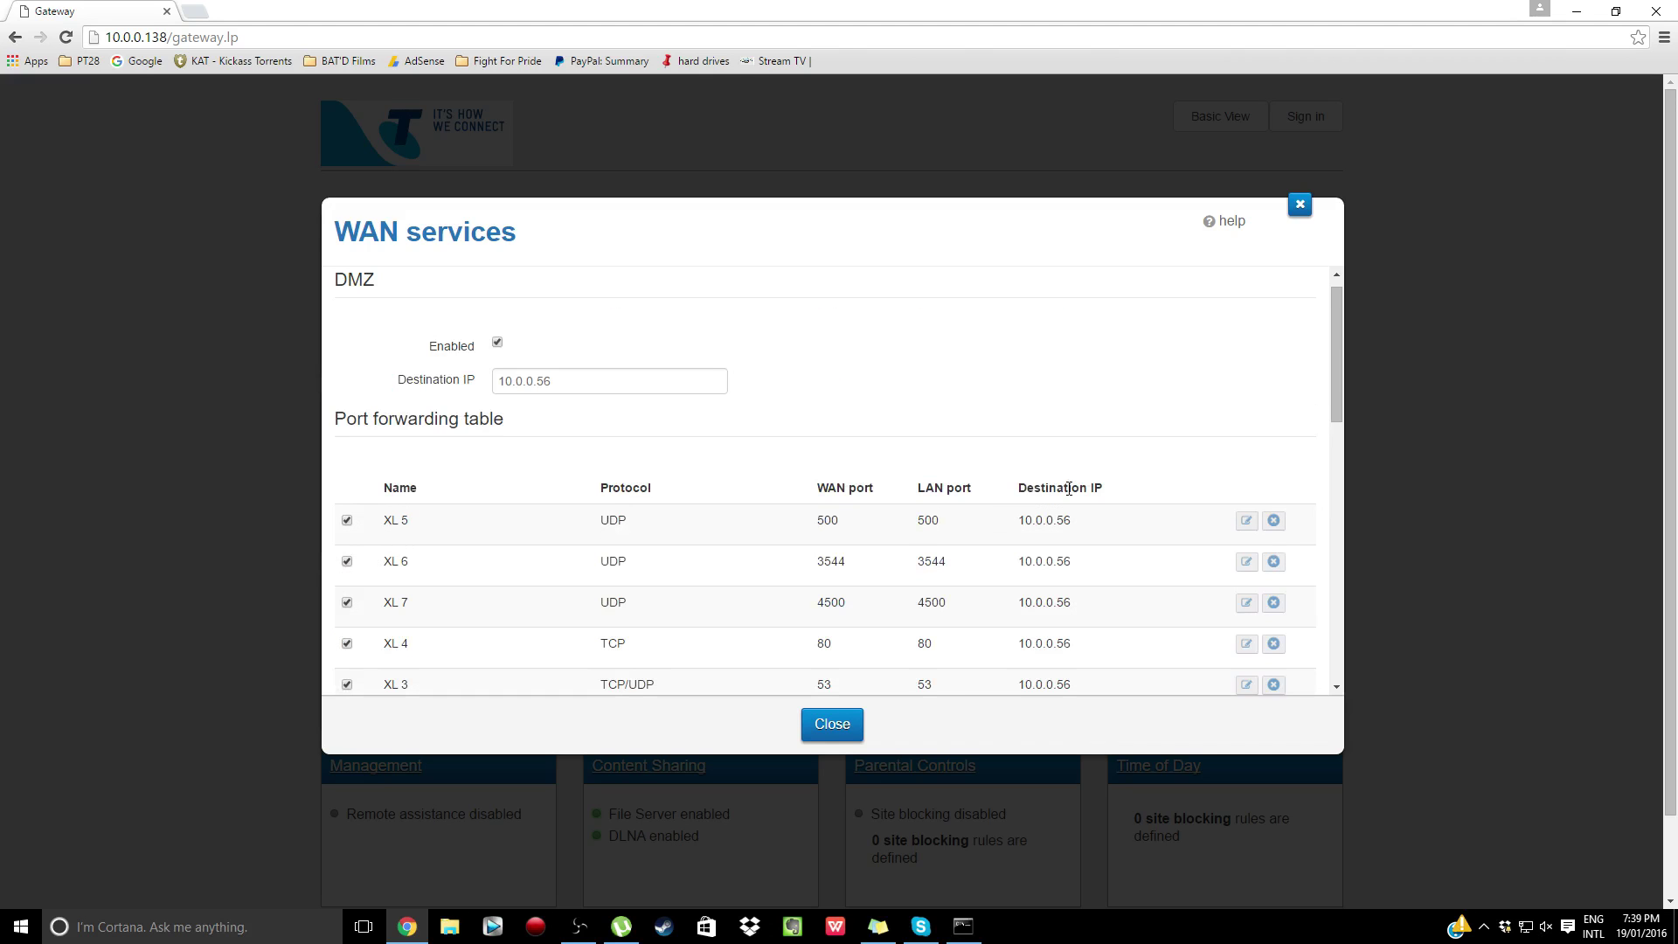
- Set the rule's destination IP to the console's 10.0.0.56
scroll(1069, 521, "down", 4)
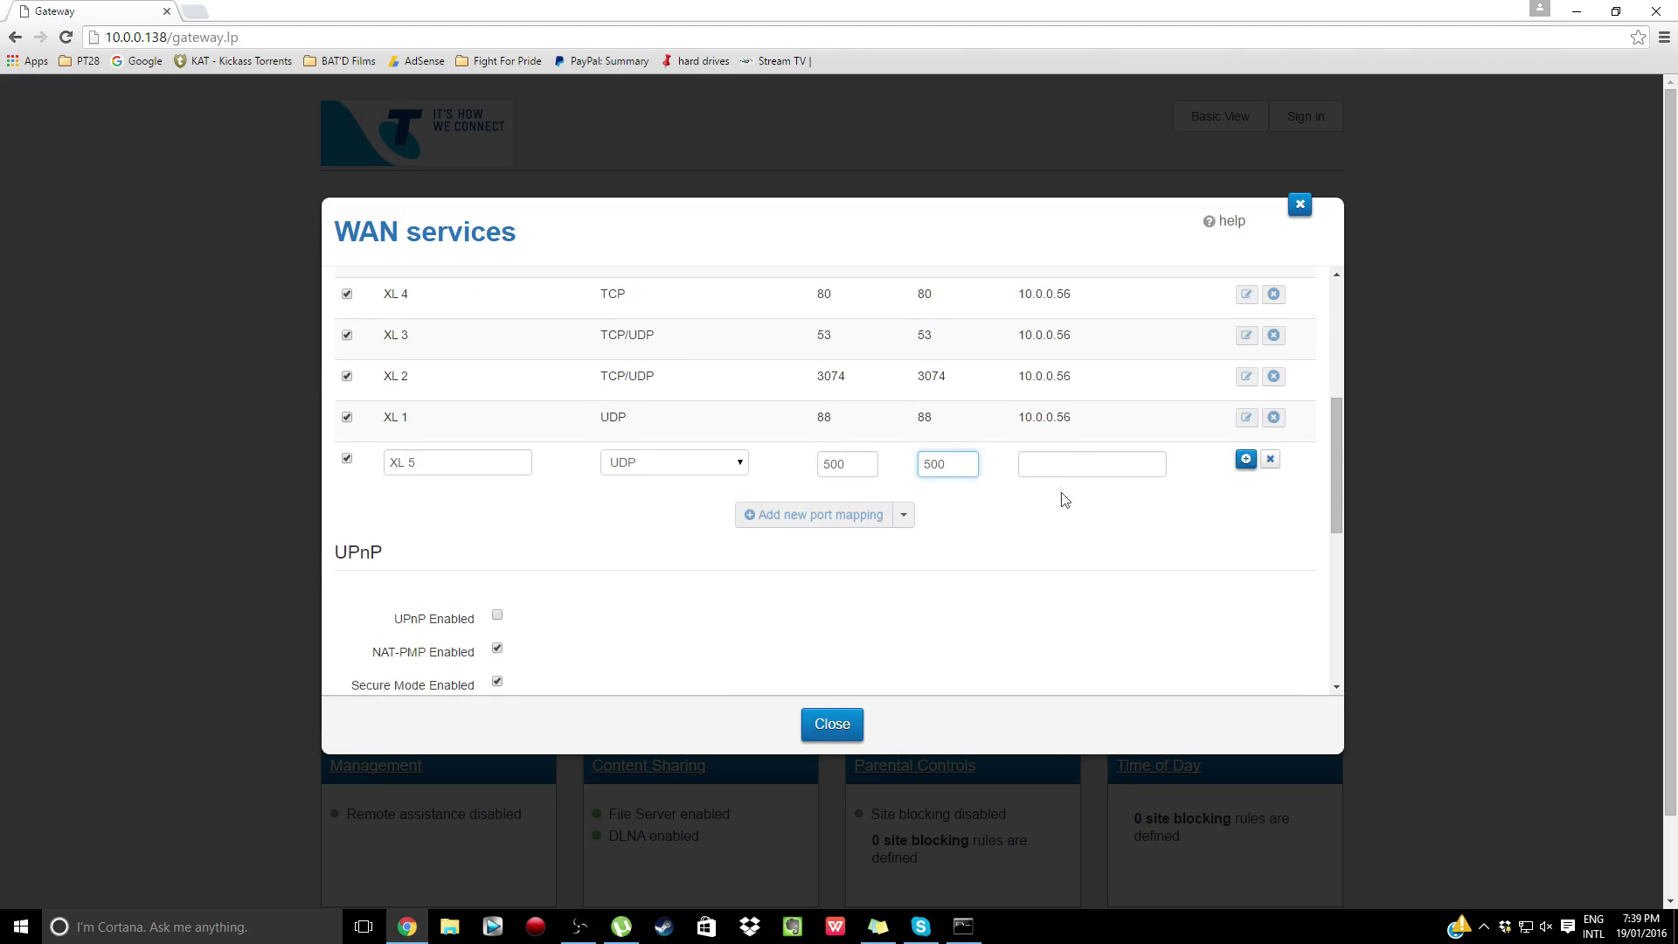
left_click(1053, 451)
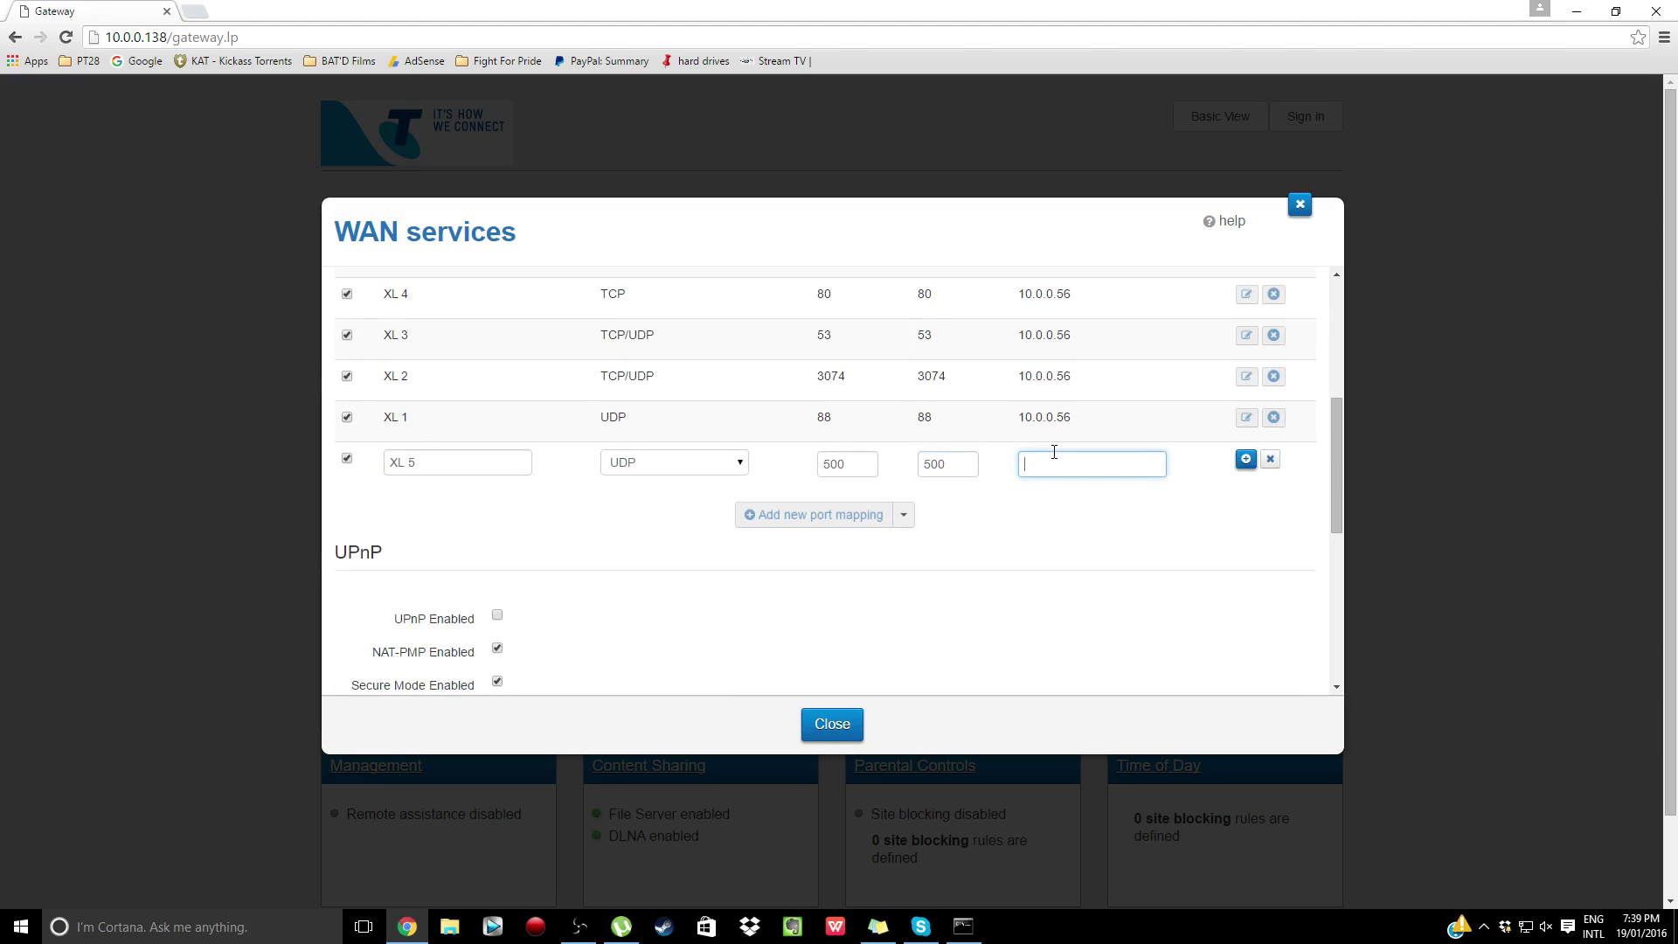
type("10")
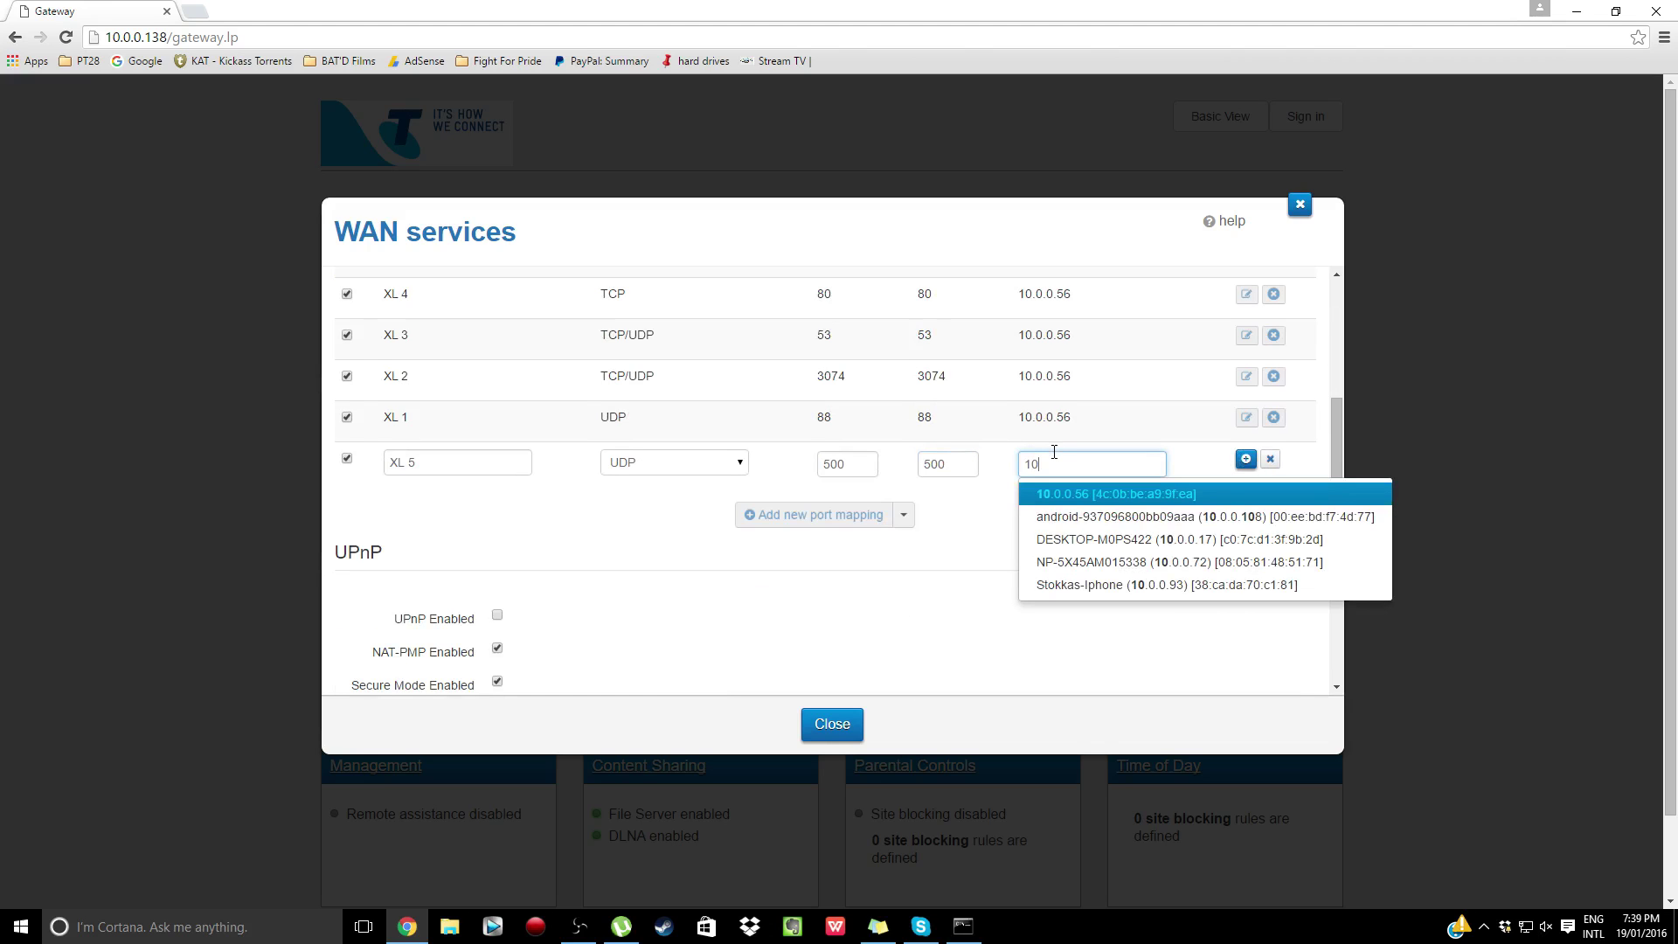
key("Return")
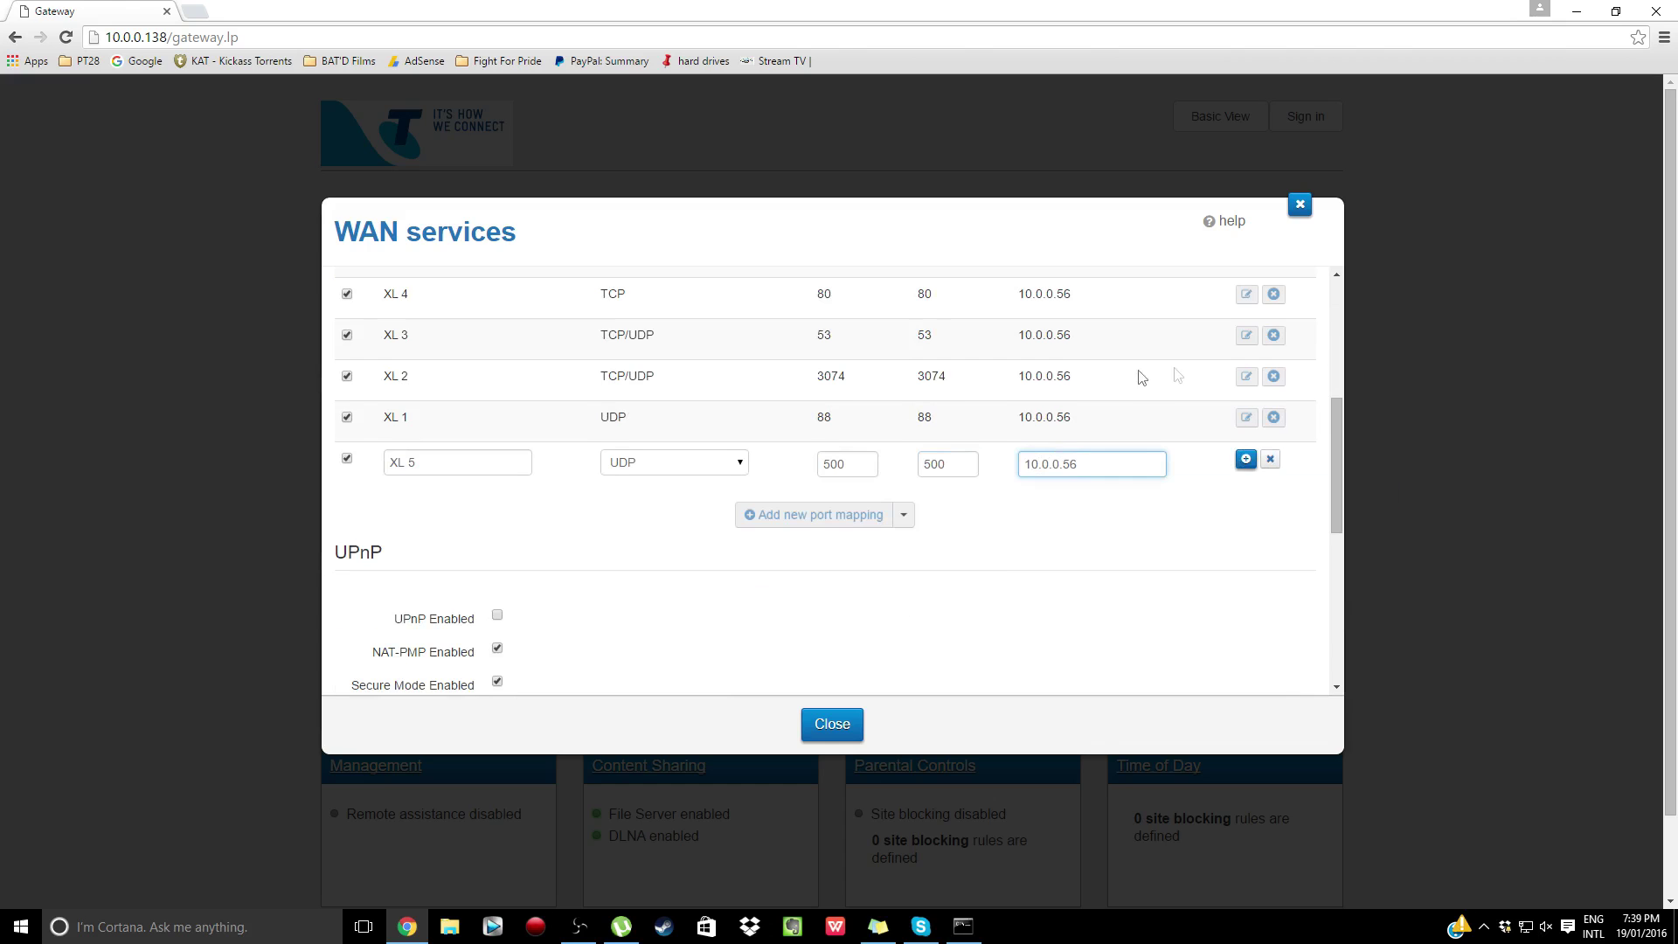
- Save the XL 5 rule and check that DMZ and rules XL 1–XL 7 target 10.0.0.56
left_click(1245, 460)
scroll(1245, 460, "down", 3)
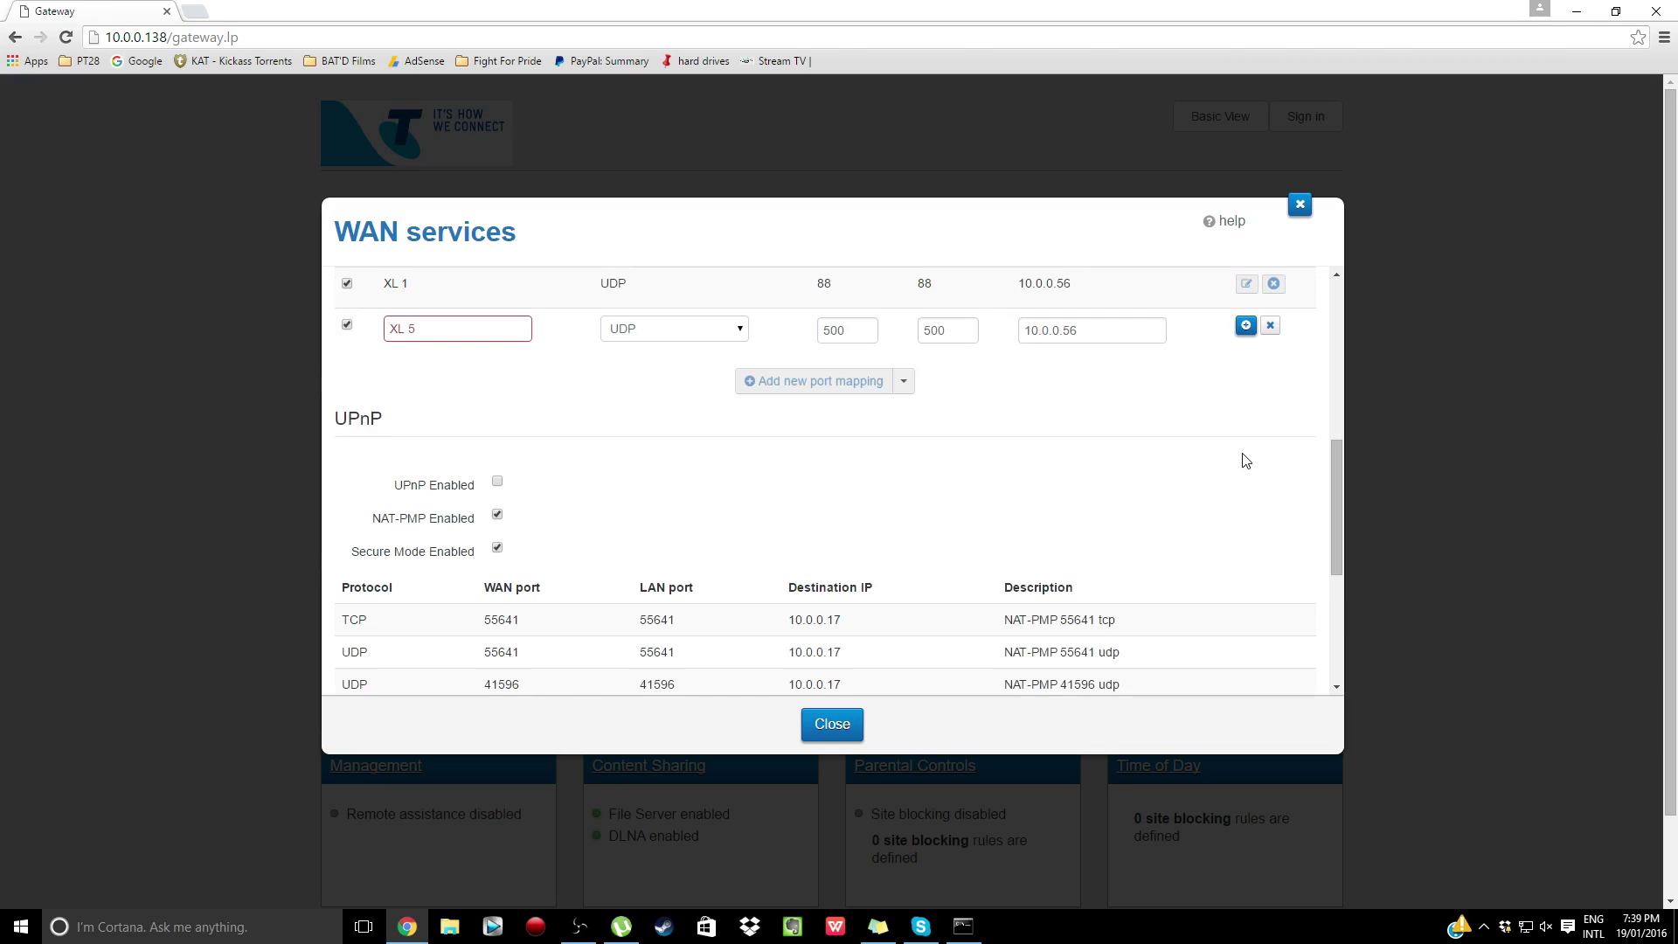
scroll(1245, 460, "up", 3)
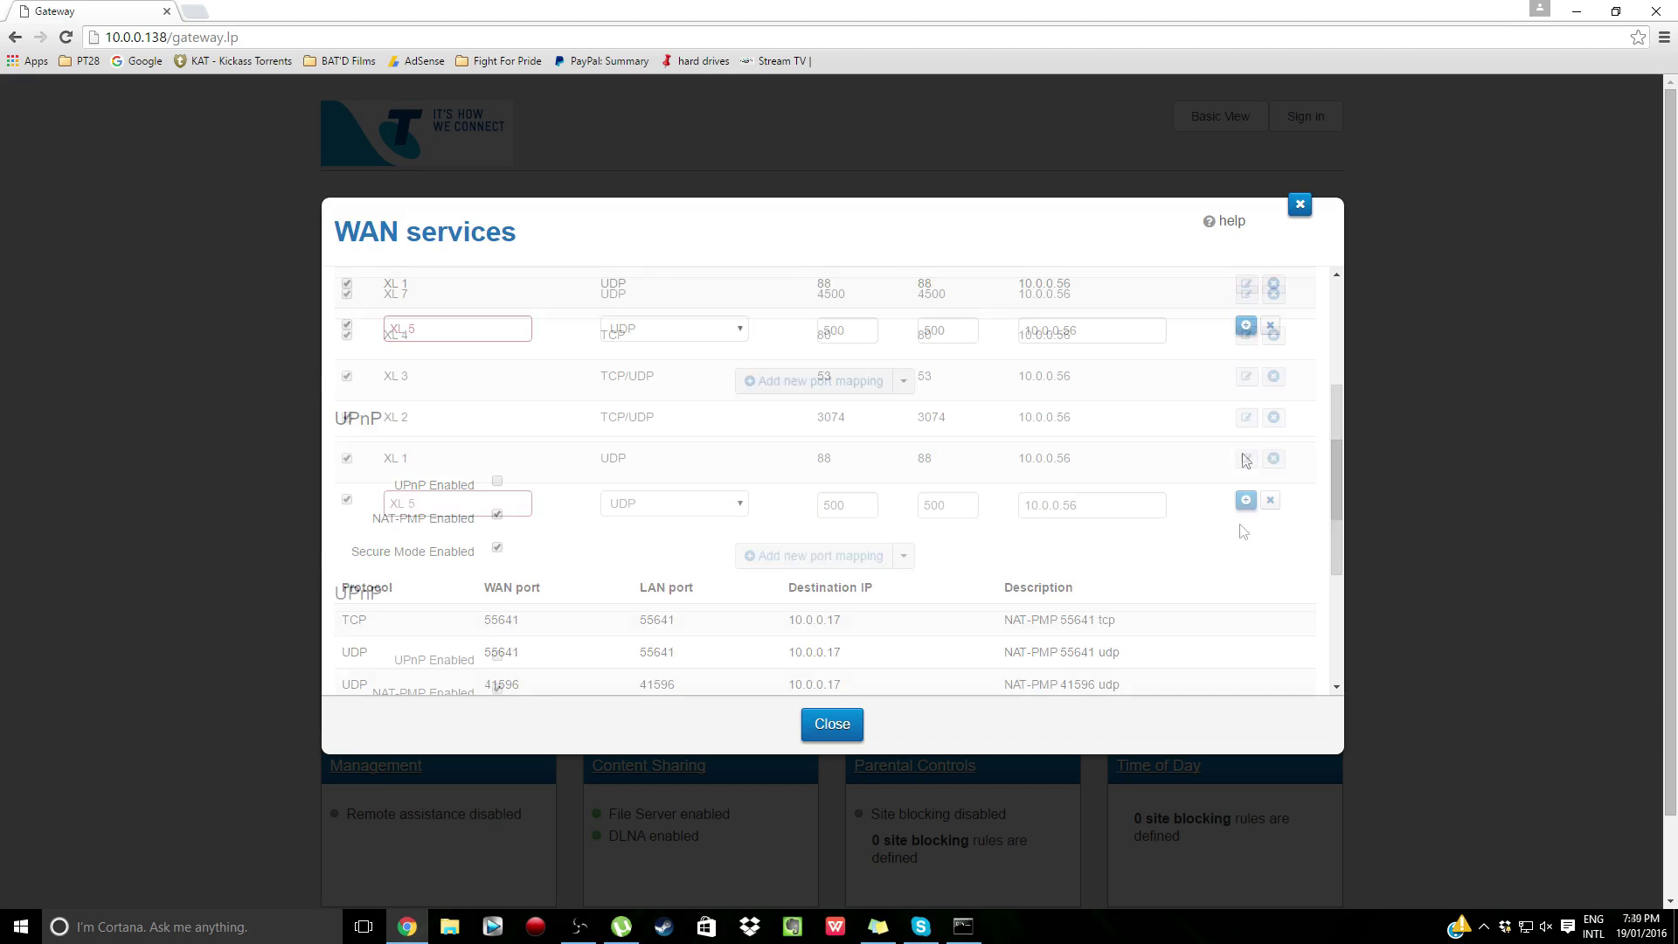
mouse_move(456, 509)
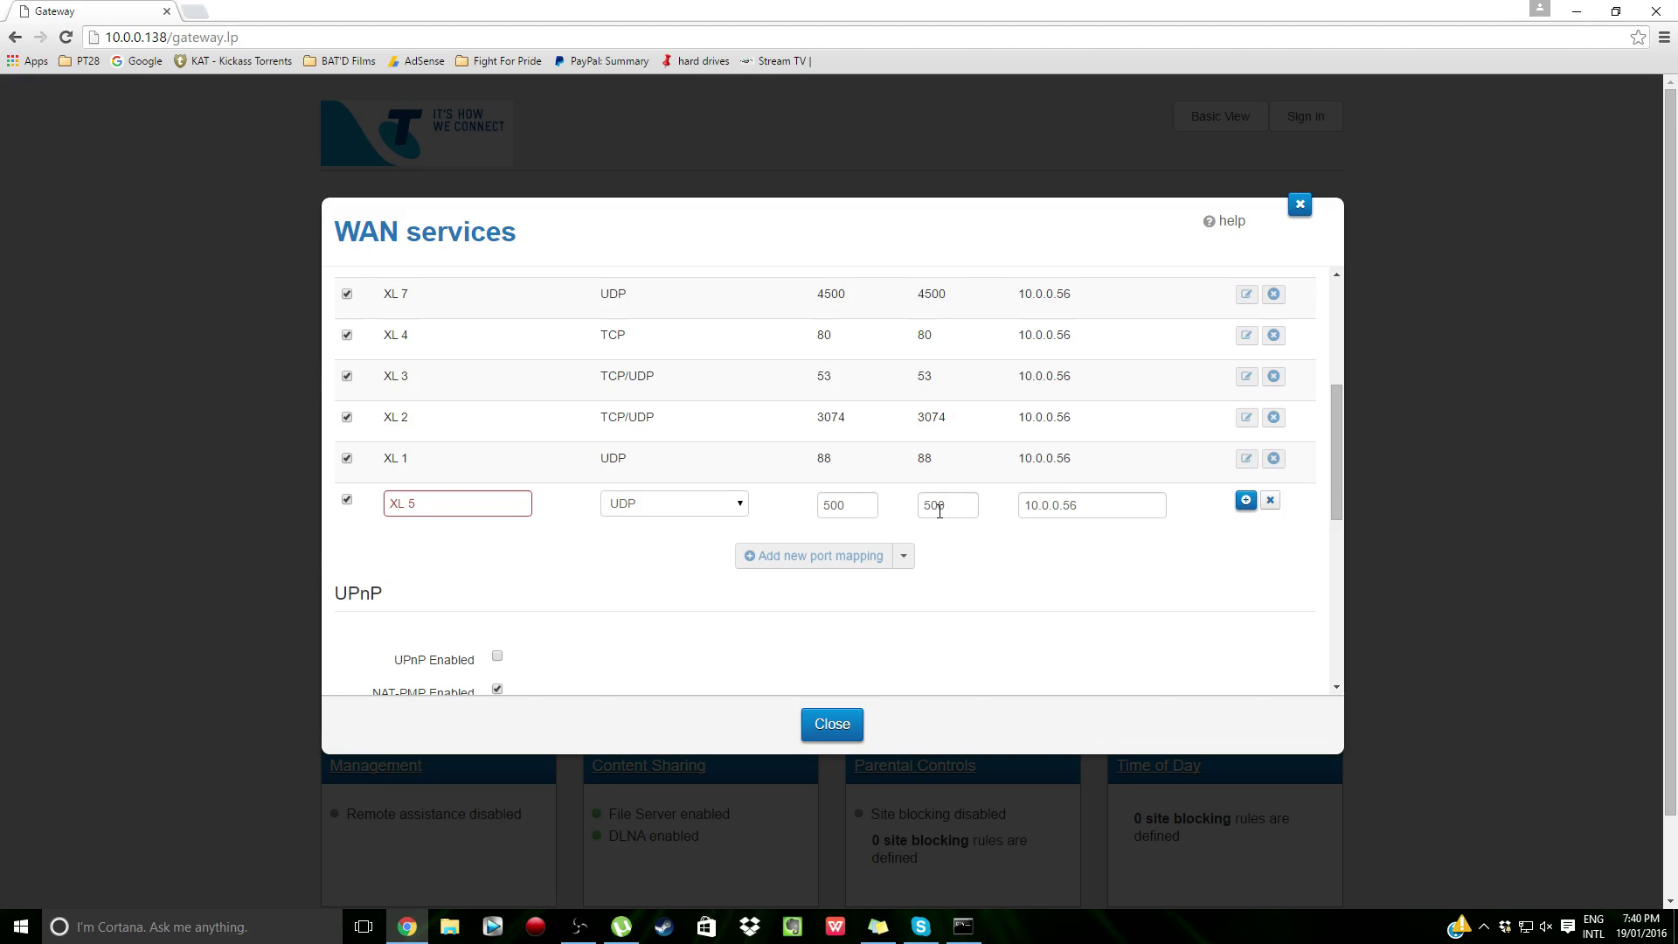
scroll(952, 568, "up", 2)
scroll(874, 481, "down", 4)
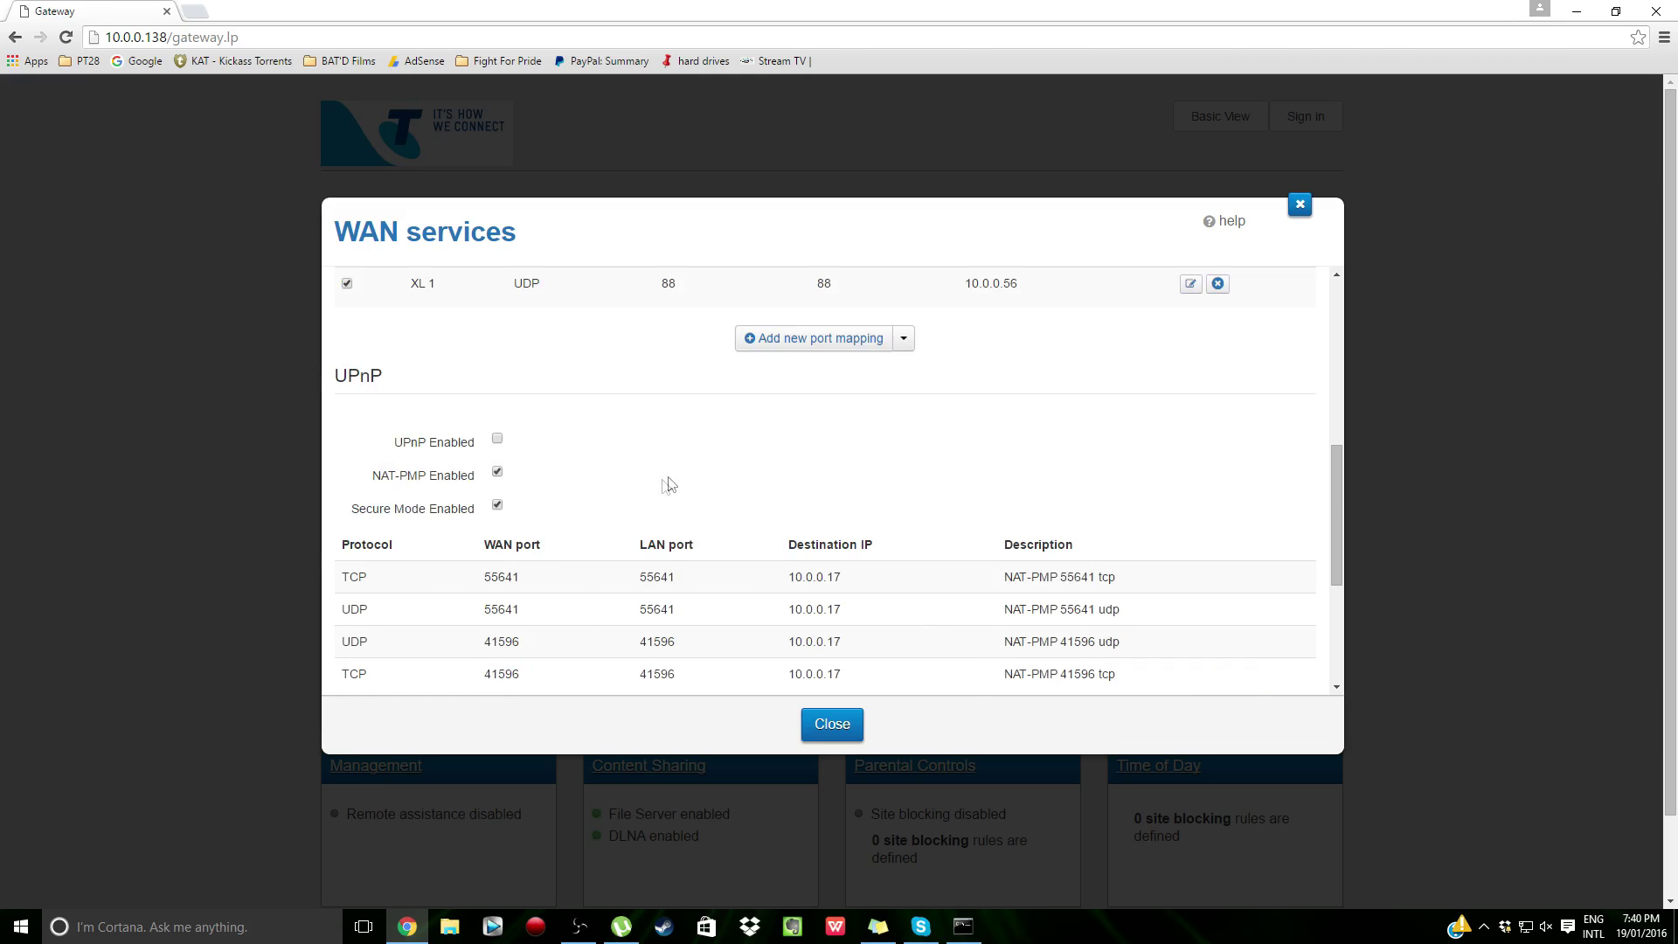
scroll(673, 482, "down", 3)
scroll(687, 479, "up", 7)
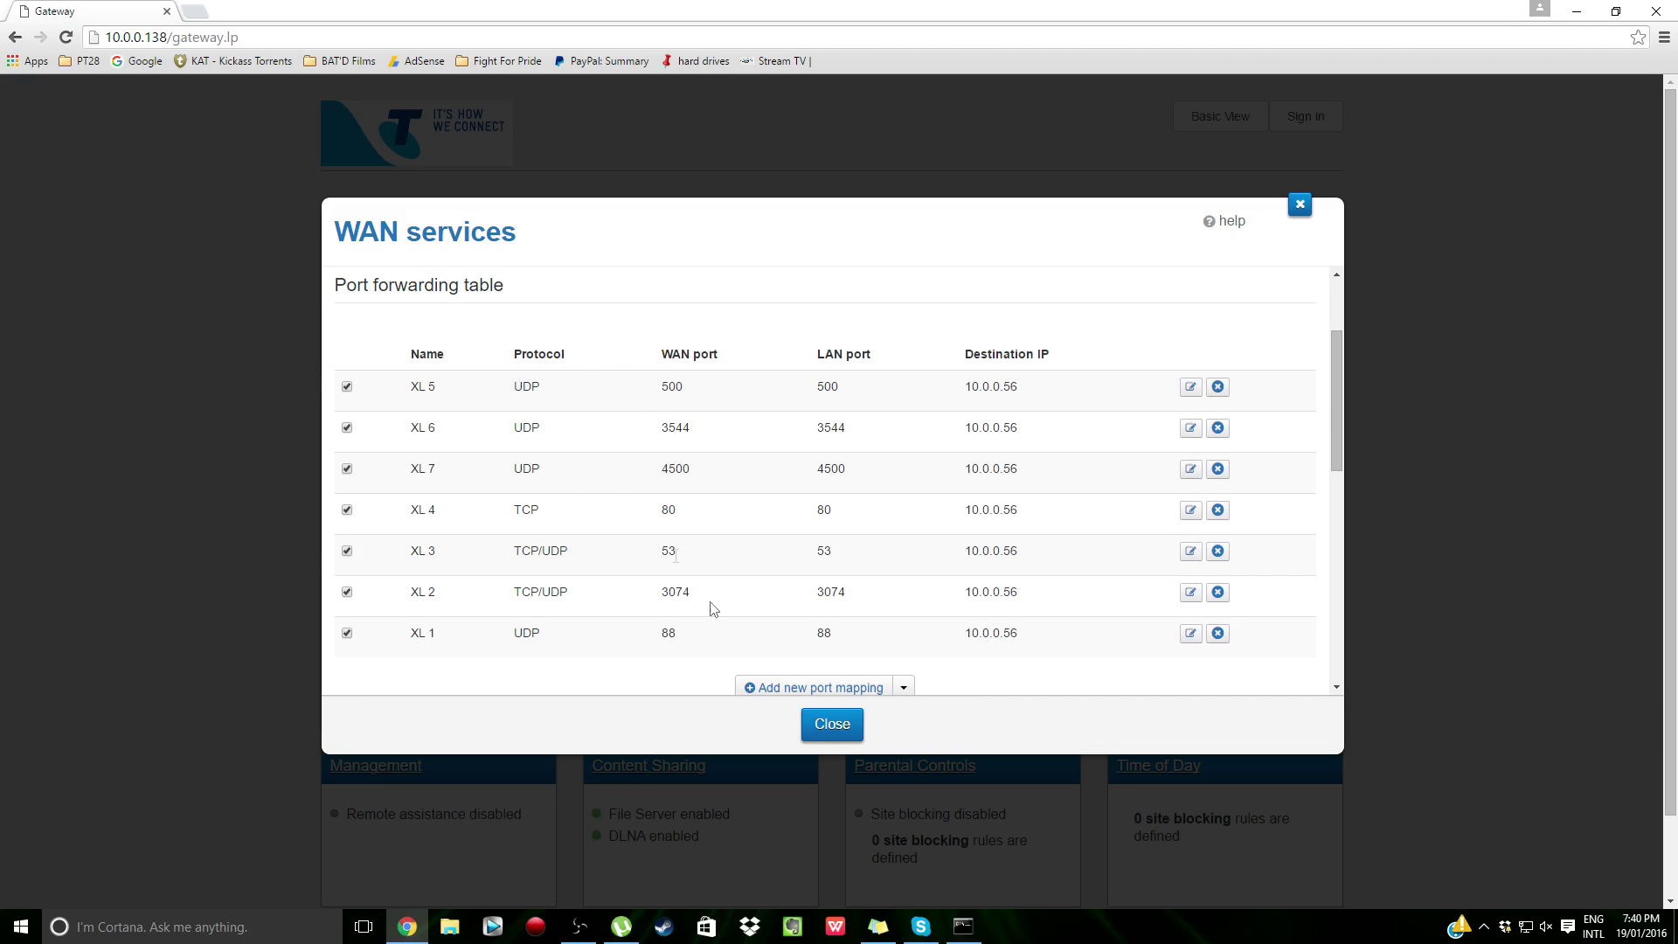
scroll(684, 400, "up", 2)
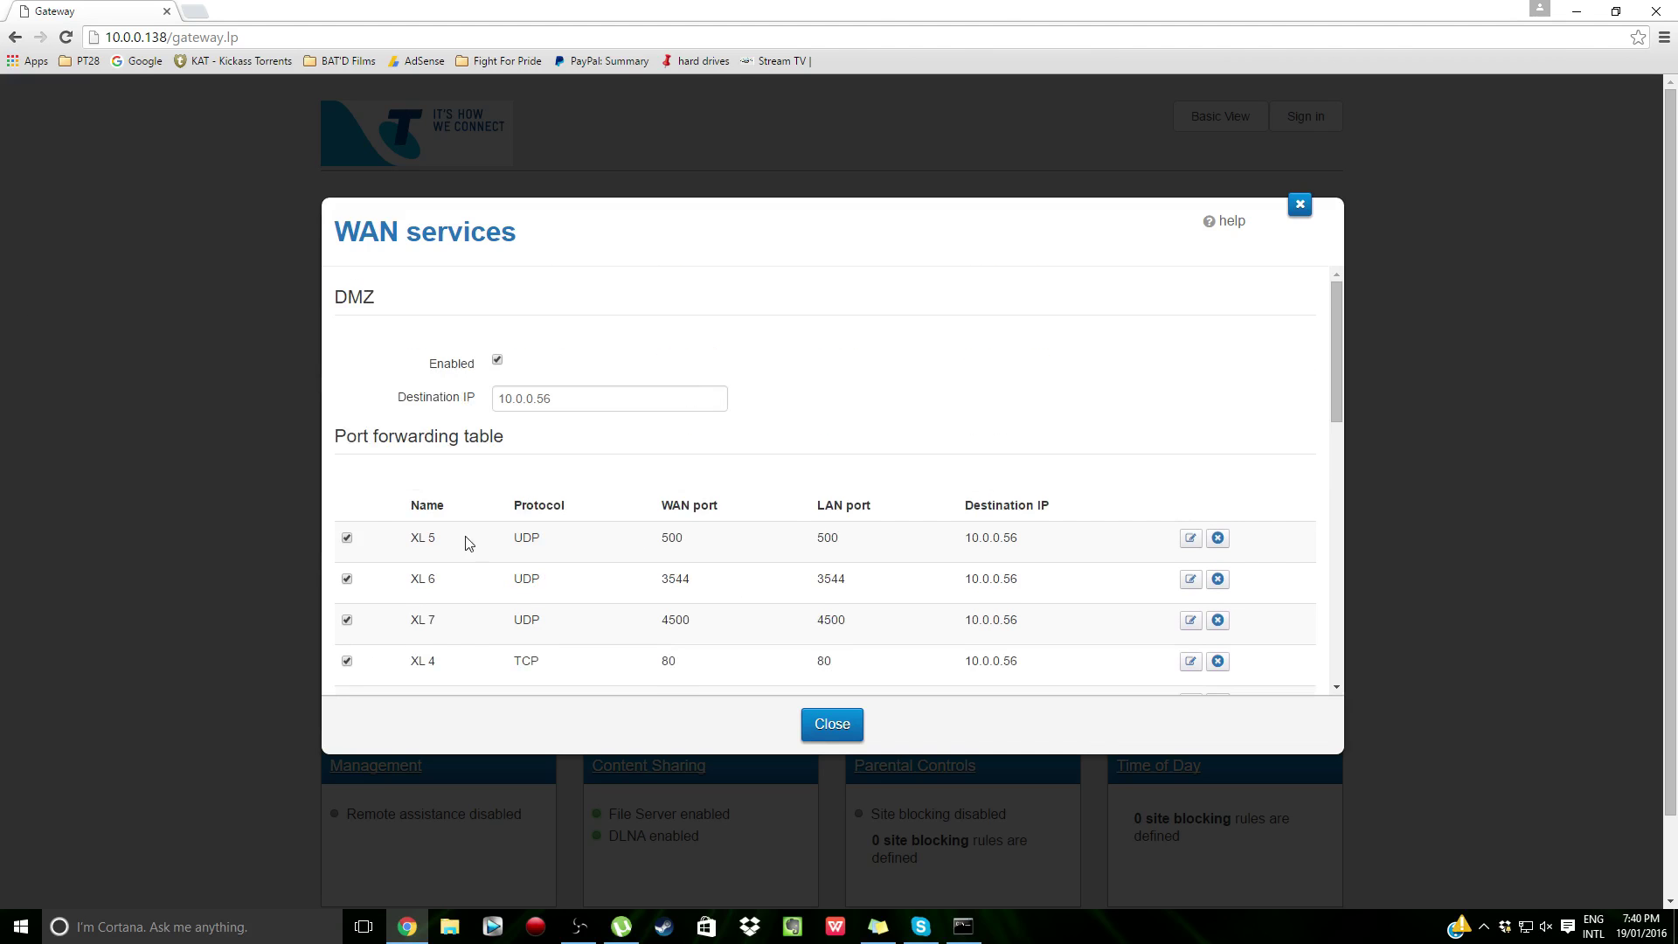
scroll(464, 539, "down", 3)
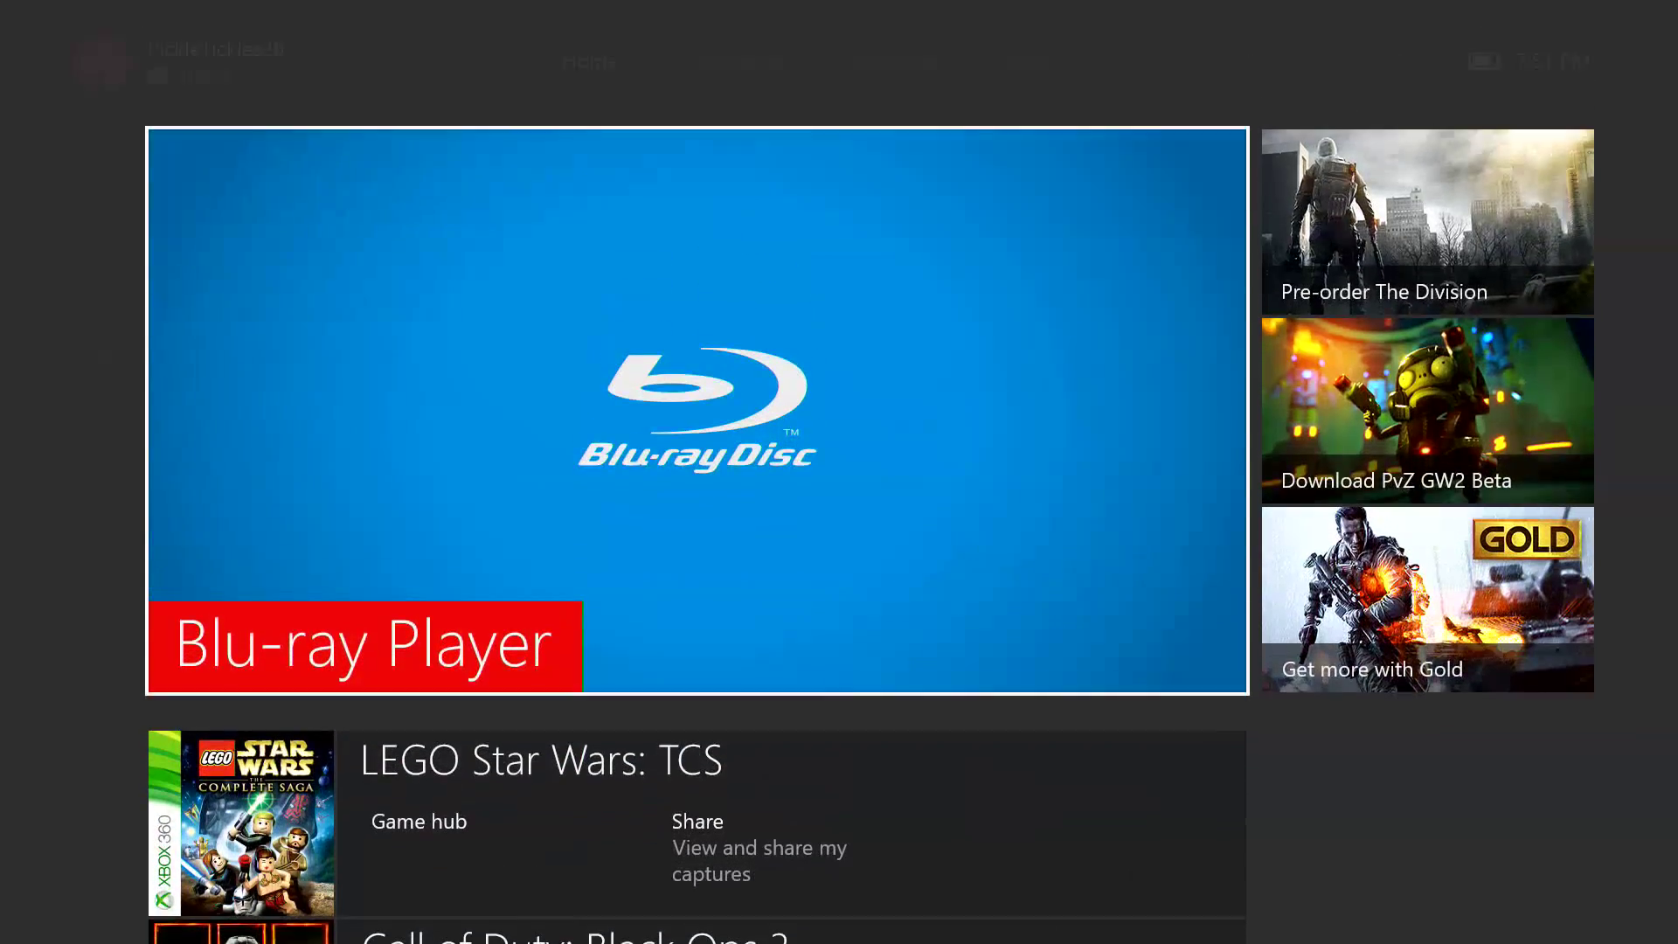
- Bring up the guide and navigate down through Settings to the Network settings entry
key("Left")
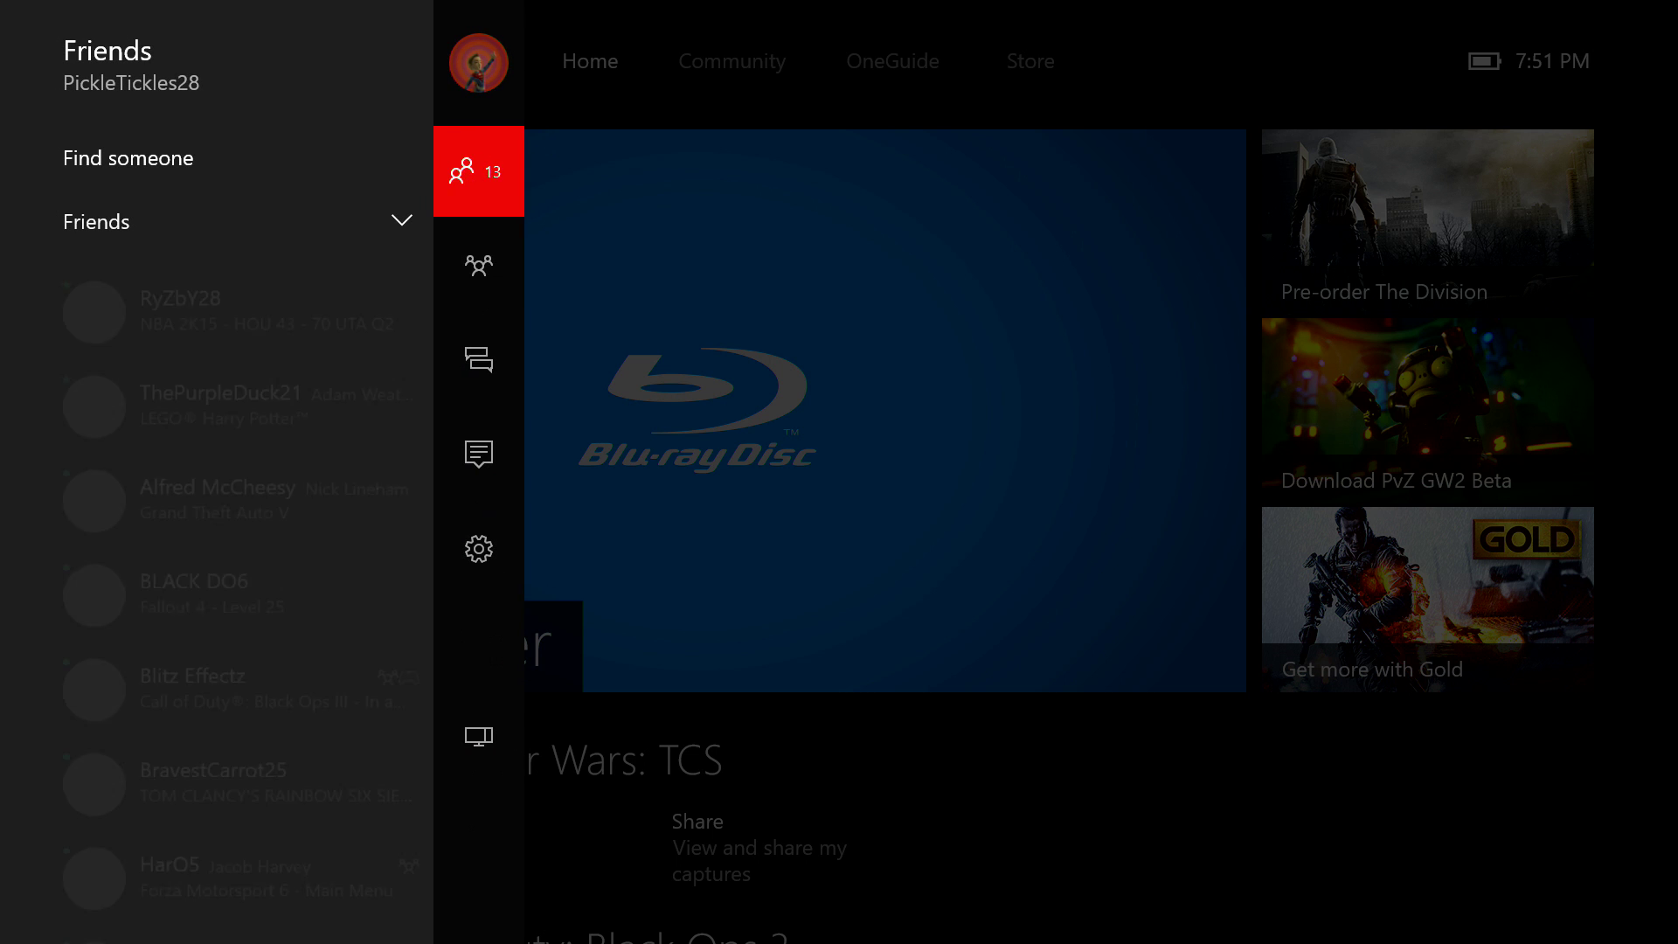
key("Down")
key("Down")
key("Down")
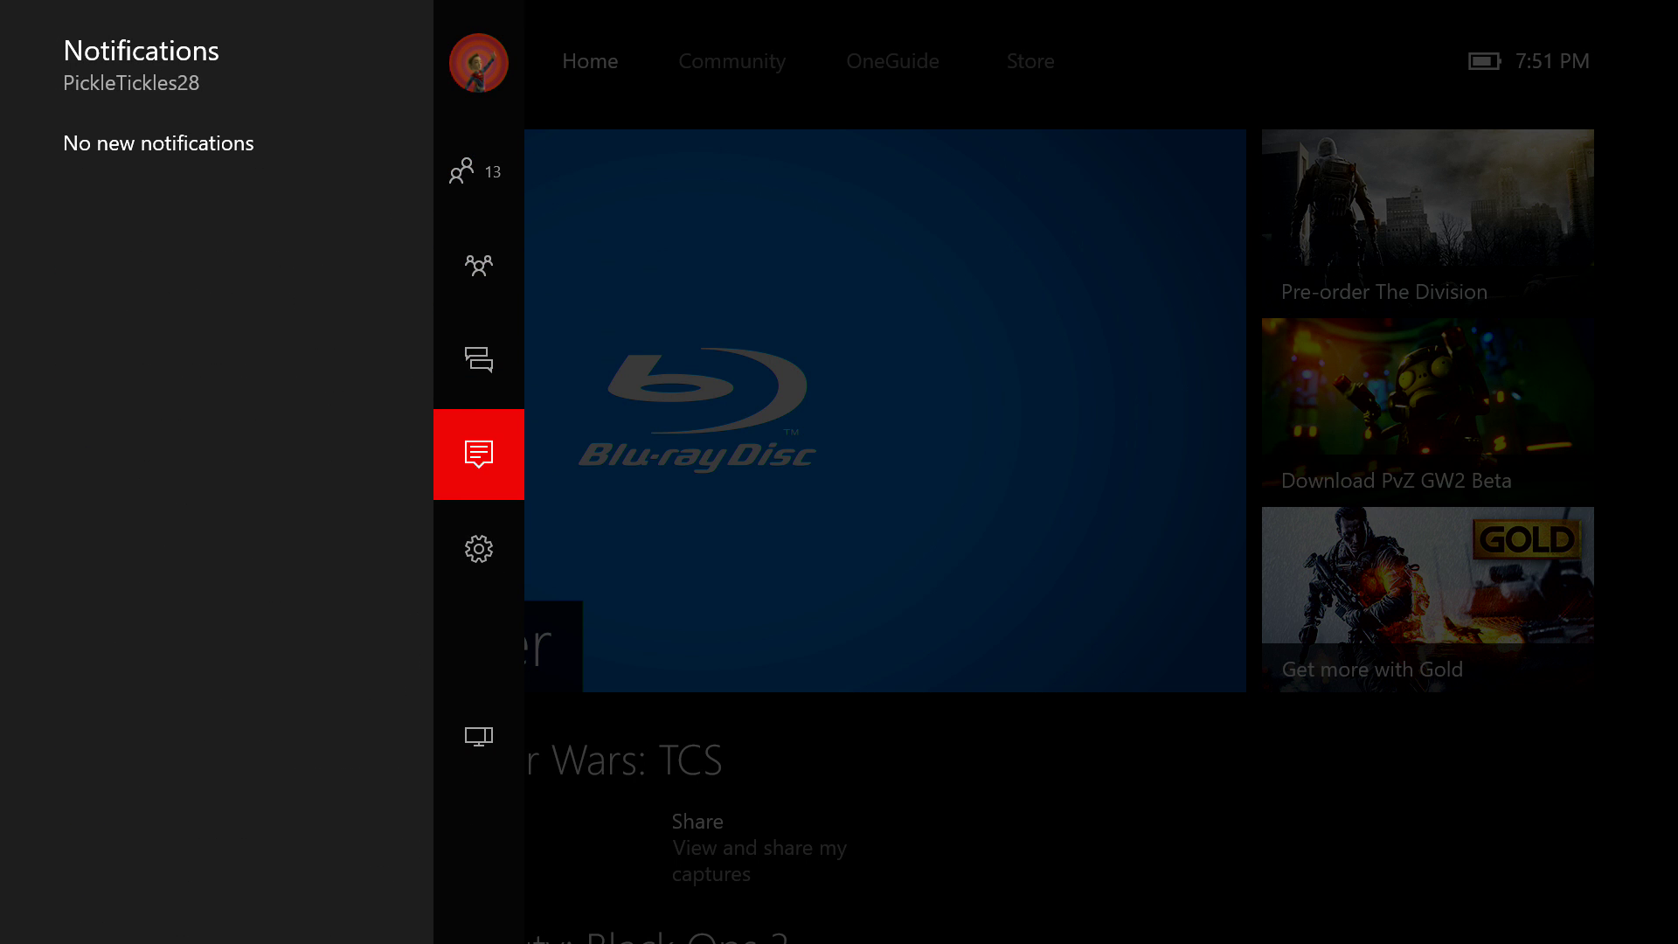
key("Down")
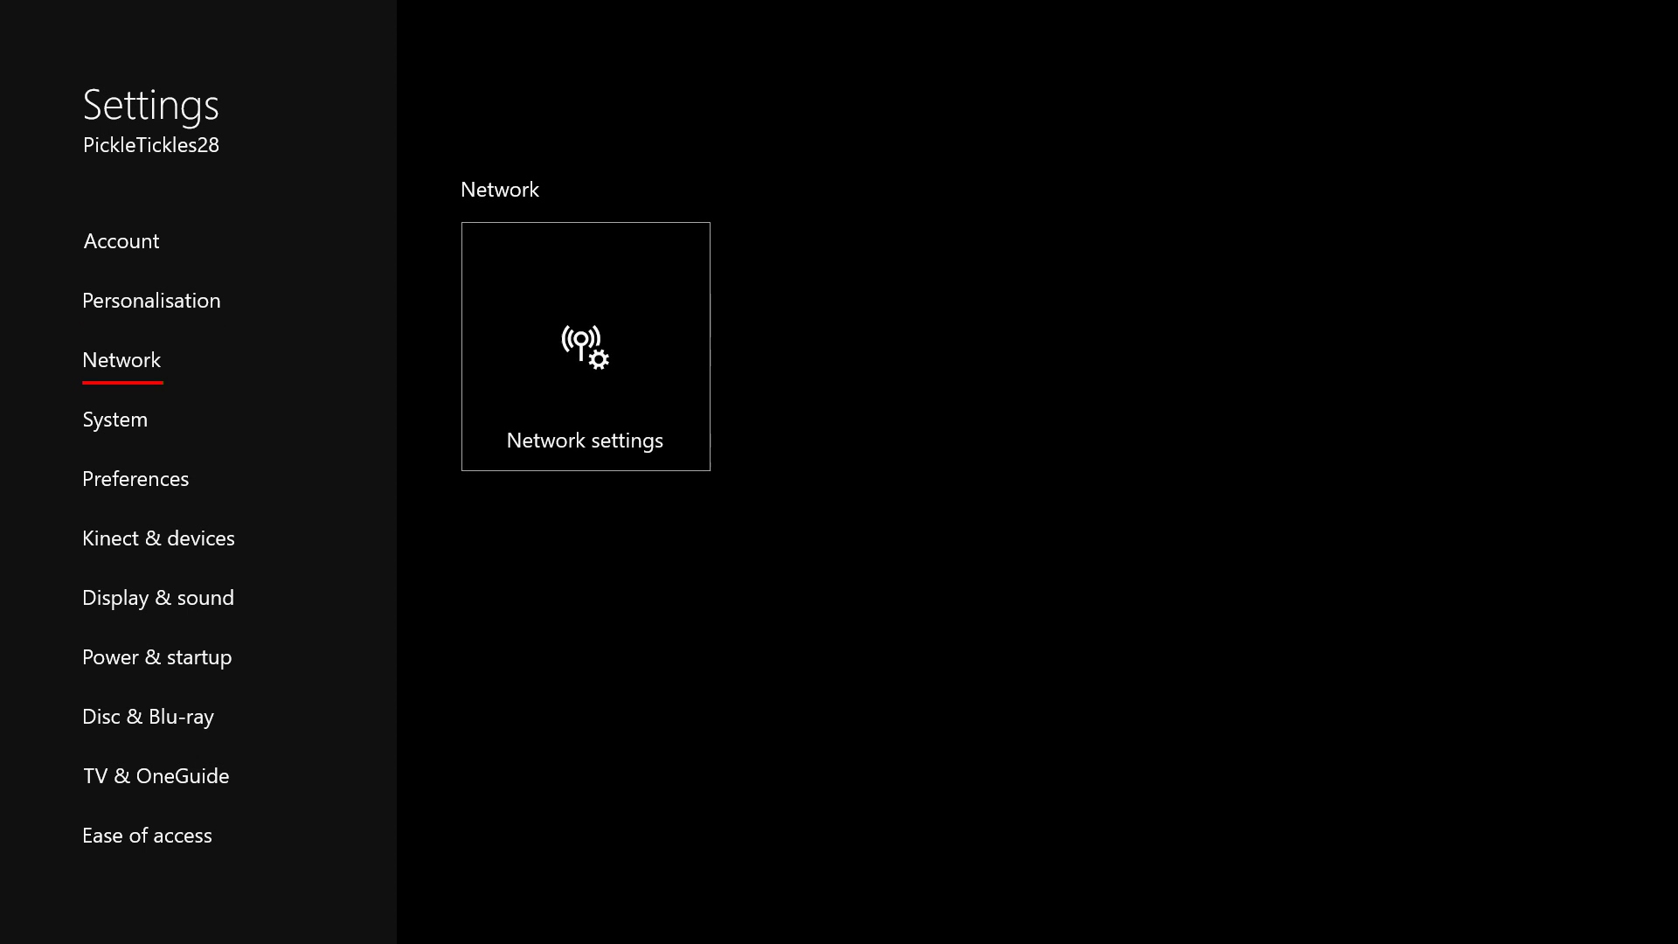
key("Right")
- Open Network settings to check the current network status and NAT type
key("Return")
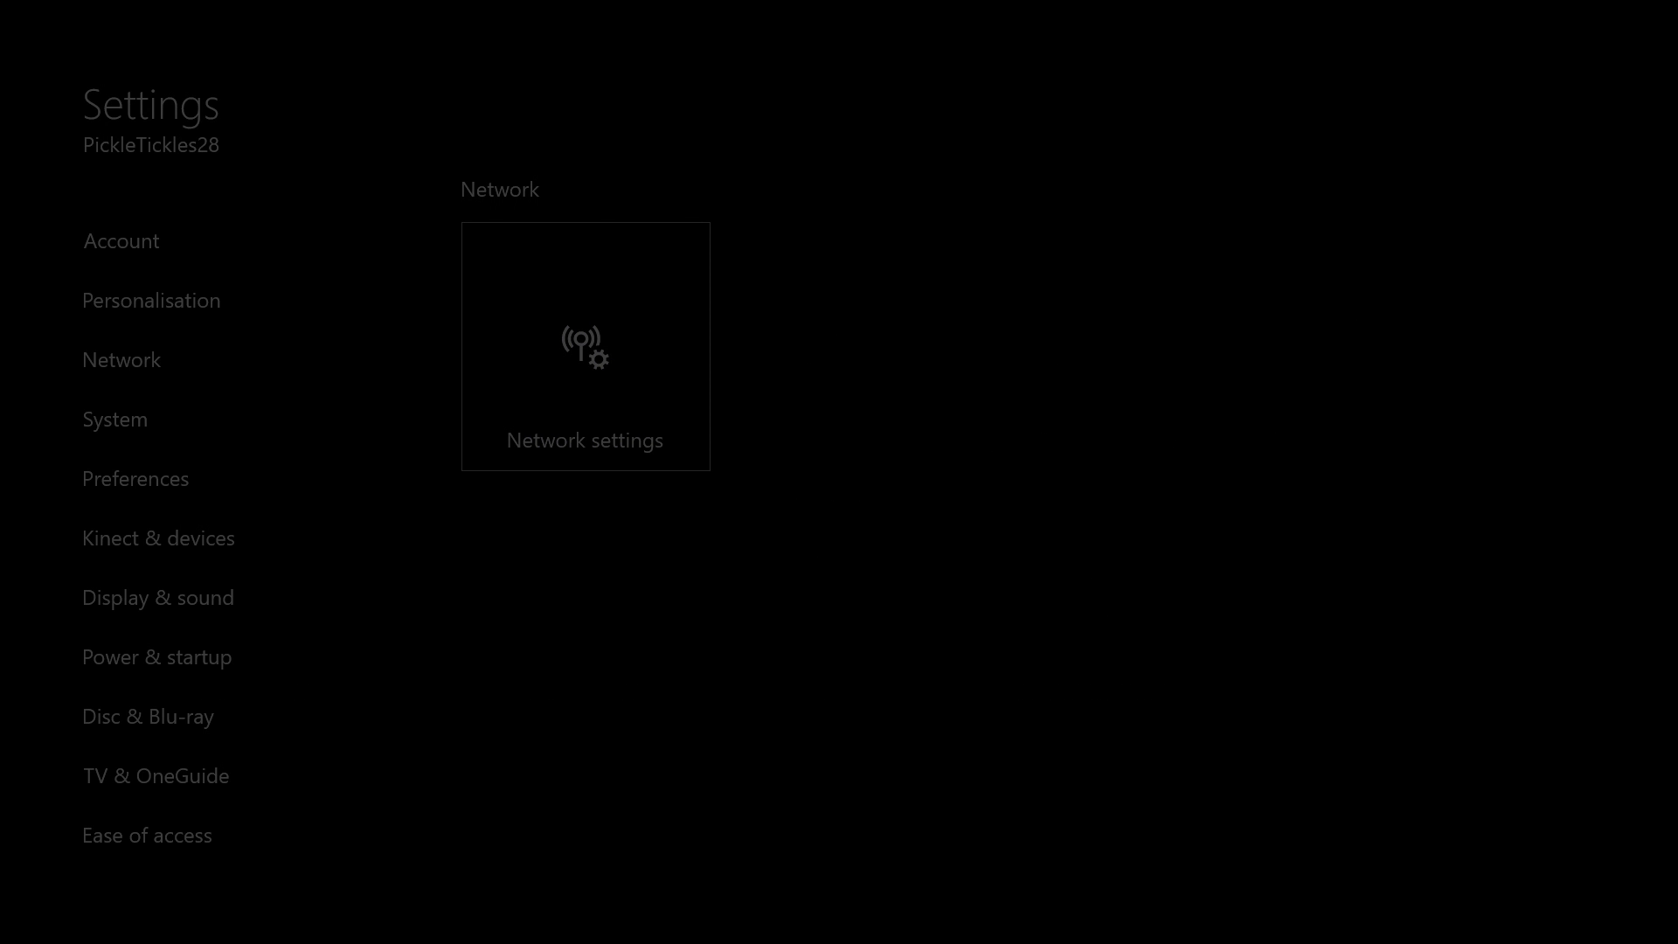